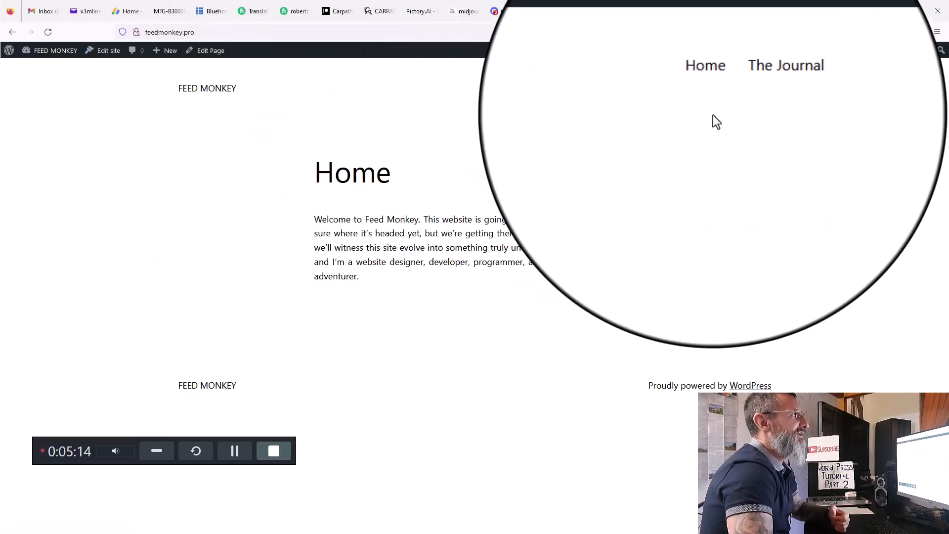
Step: Turn off showing the toolbar when viewing the site in the user profile's personal options
left_click(755, 13)
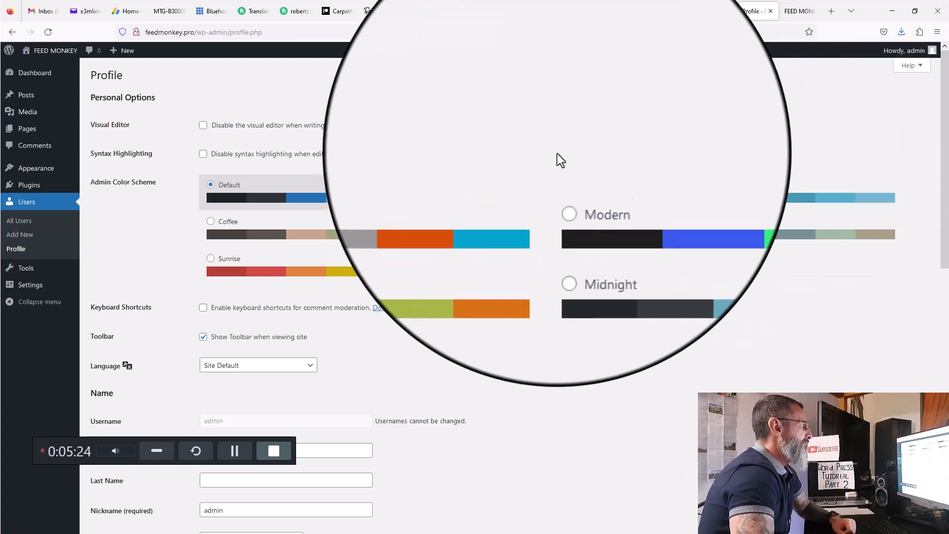
scroll(557, 155, "down", 2)
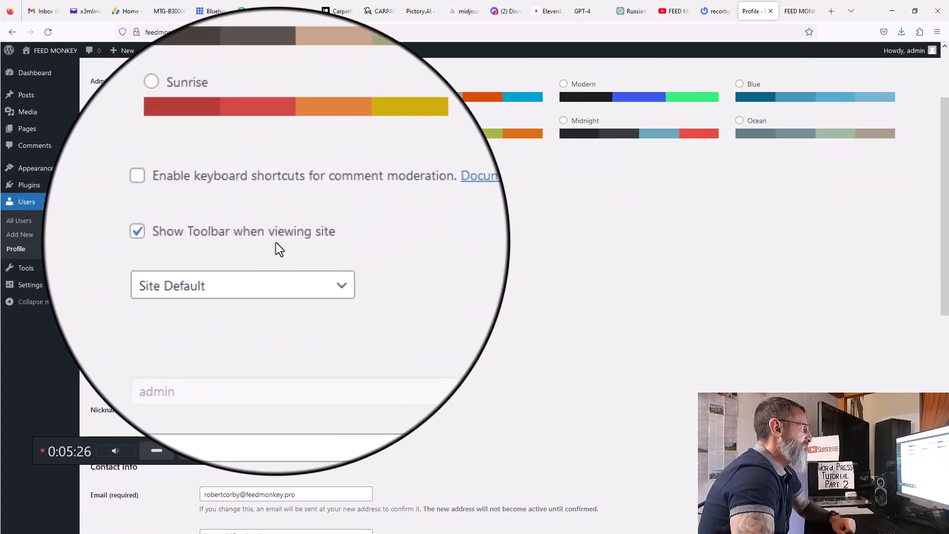
left_click(203, 238)
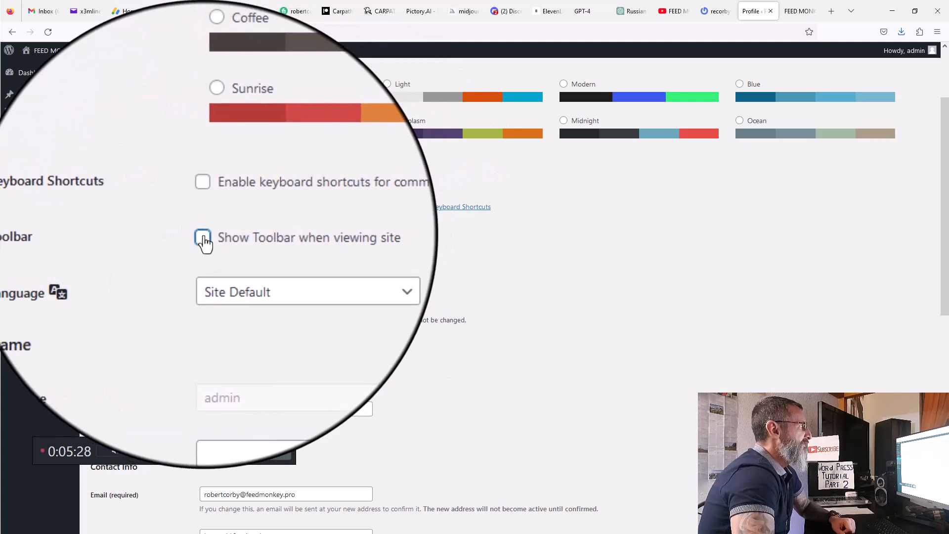
Step: Try the Light and Ectoplasm admin color schemes and return the selection to Default
scroll(365, 187, "up", 2)
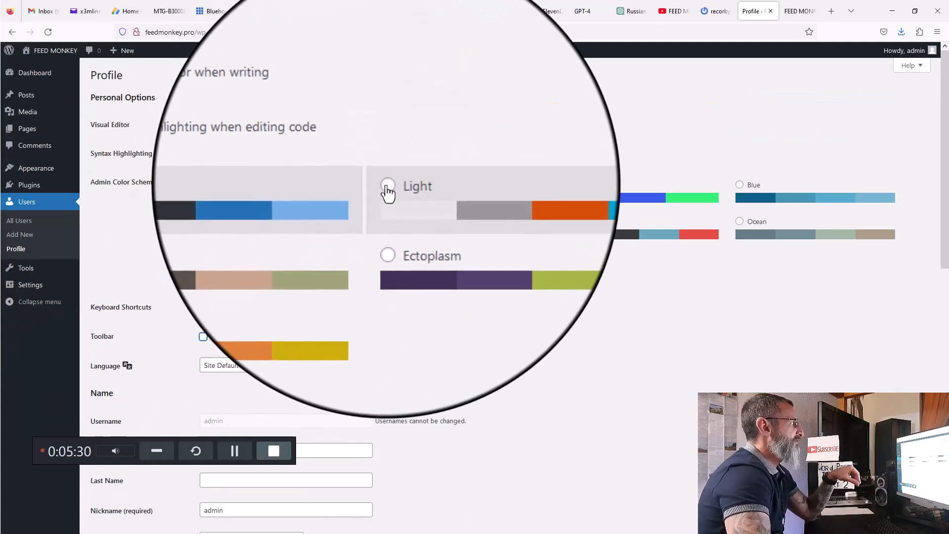
left_click(388, 187)
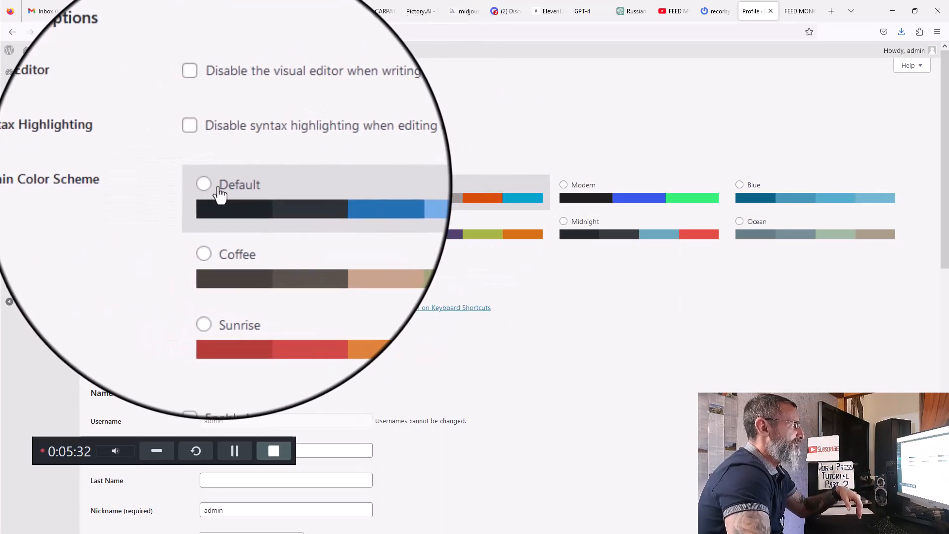
left_click(218, 193)
left_click(388, 221)
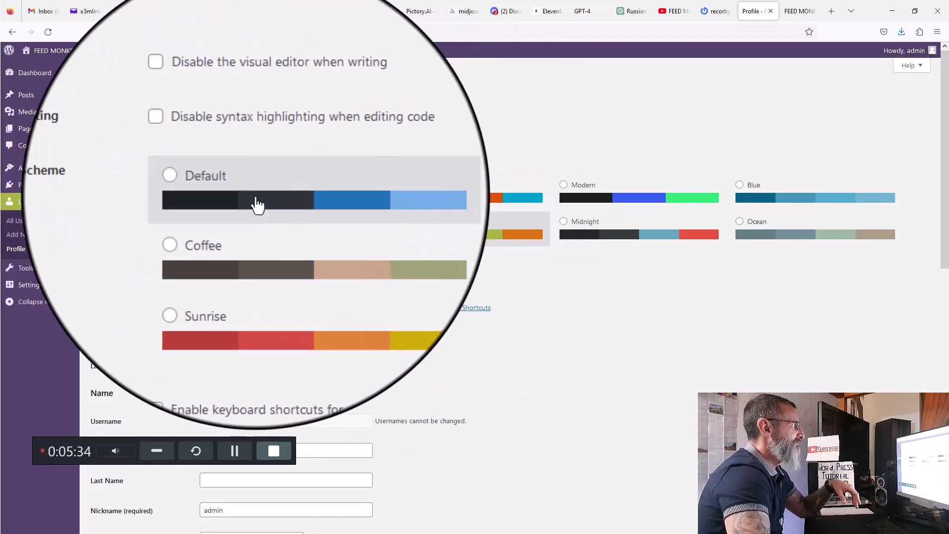
left_click(257, 197)
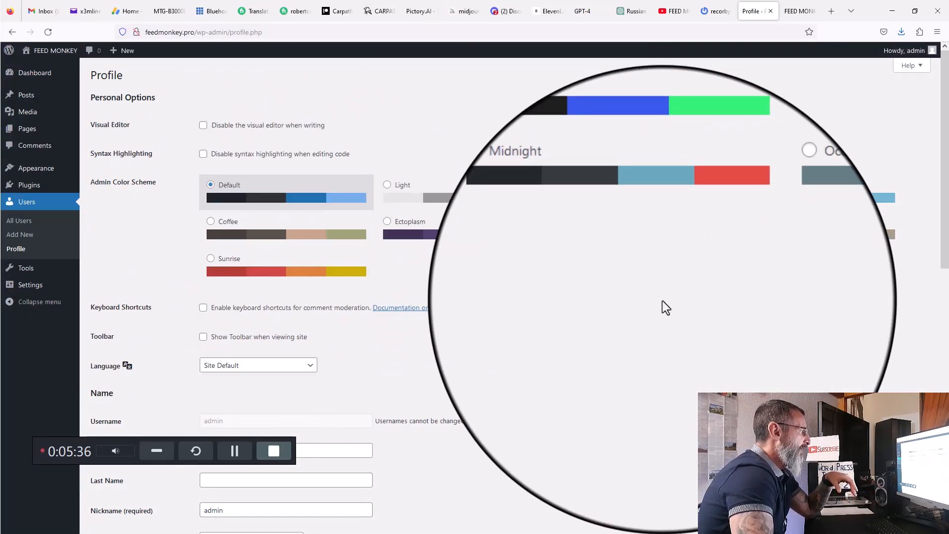
Step: Set the profile nickname to Feed Monkey and choose Feed Monkey as the publicly displayed name
scroll(663, 302, "down", 4)
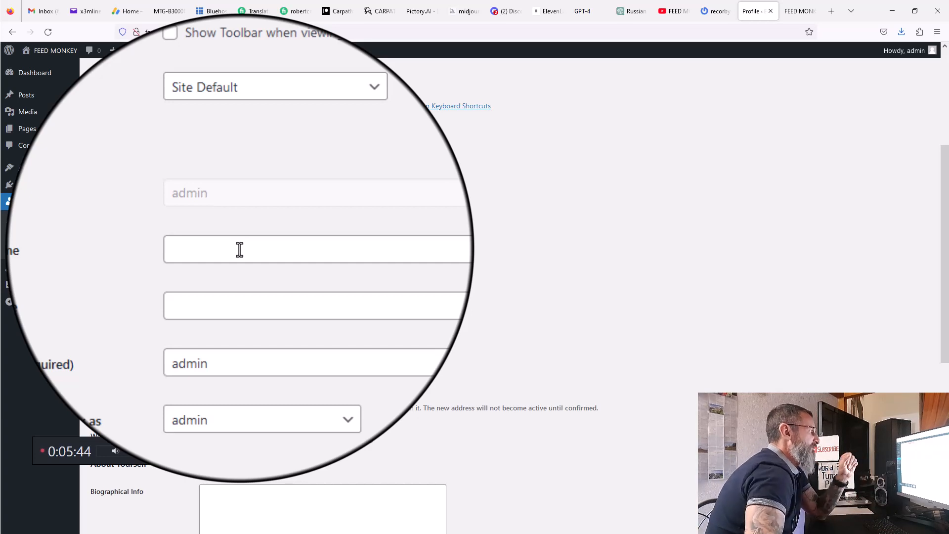
left_click_drag(235, 309, 193, 309)
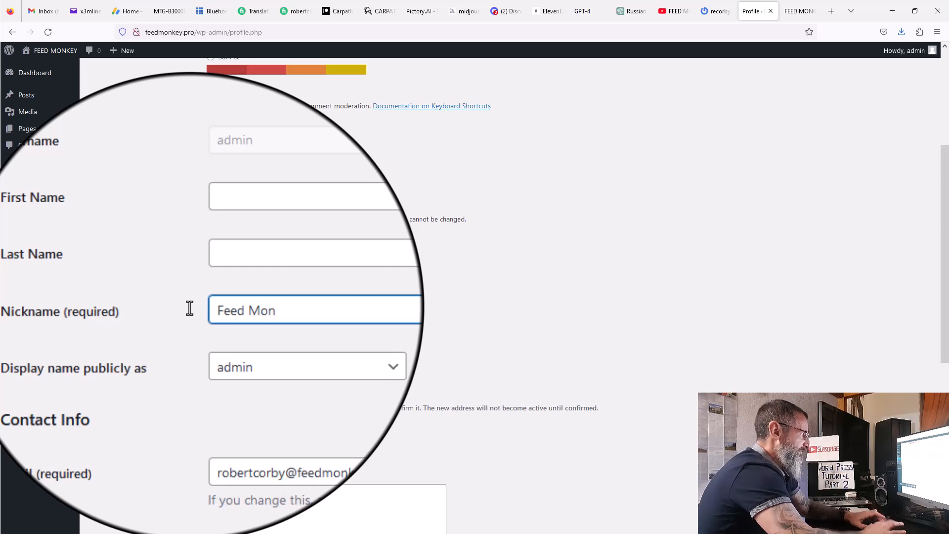
left_click(280, 348)
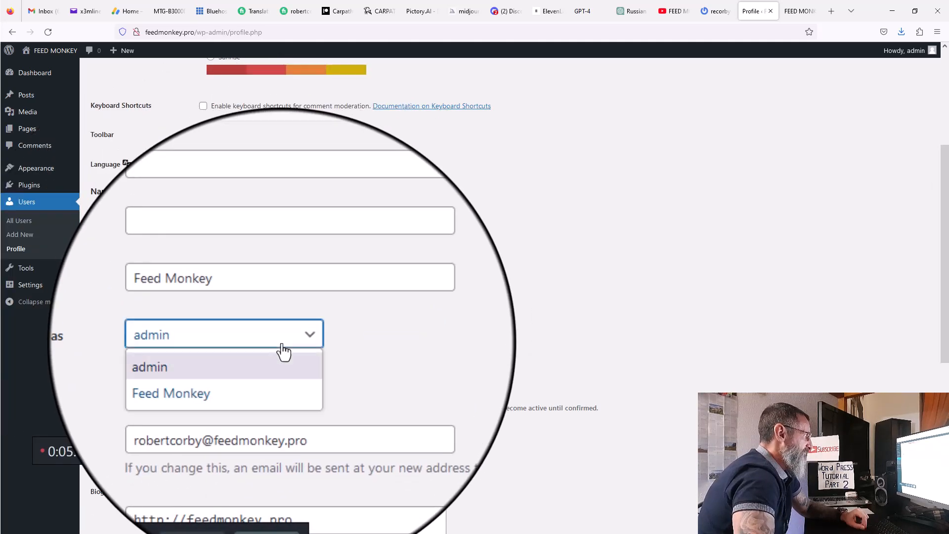
left_click(261, 370)
Step: Look through the contact, biography and profile picture fields and update the profile with the changes made
scroll(277, 348, "down", 2)
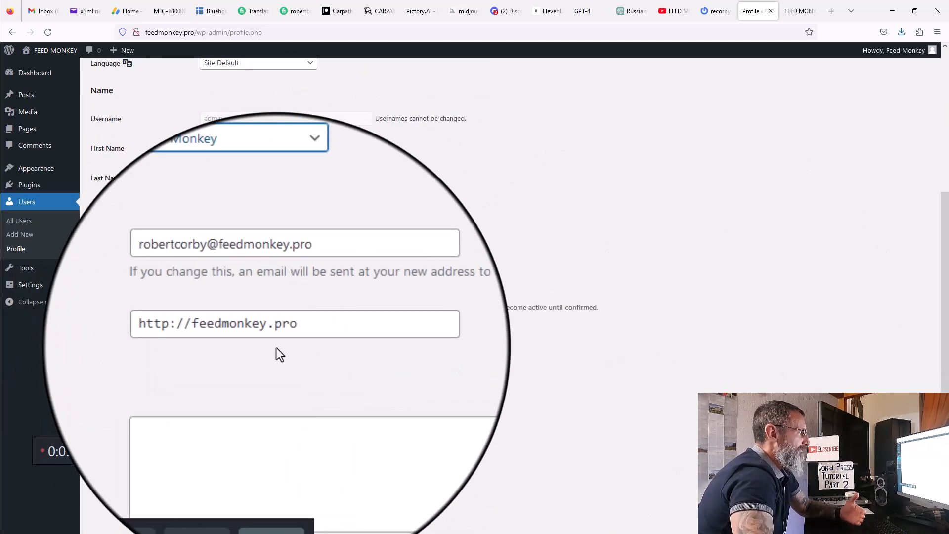
scroll(489, 332, "down", 2)
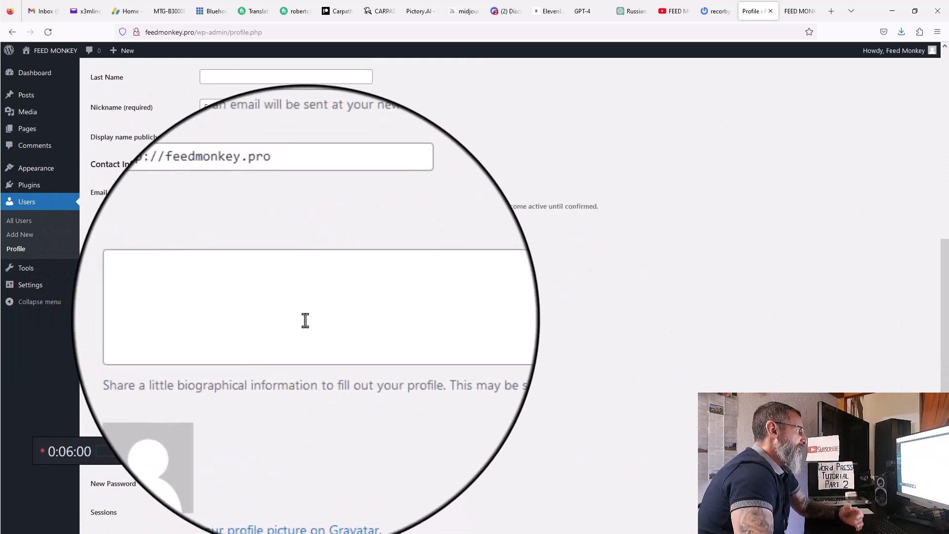
left_click(294, 305)
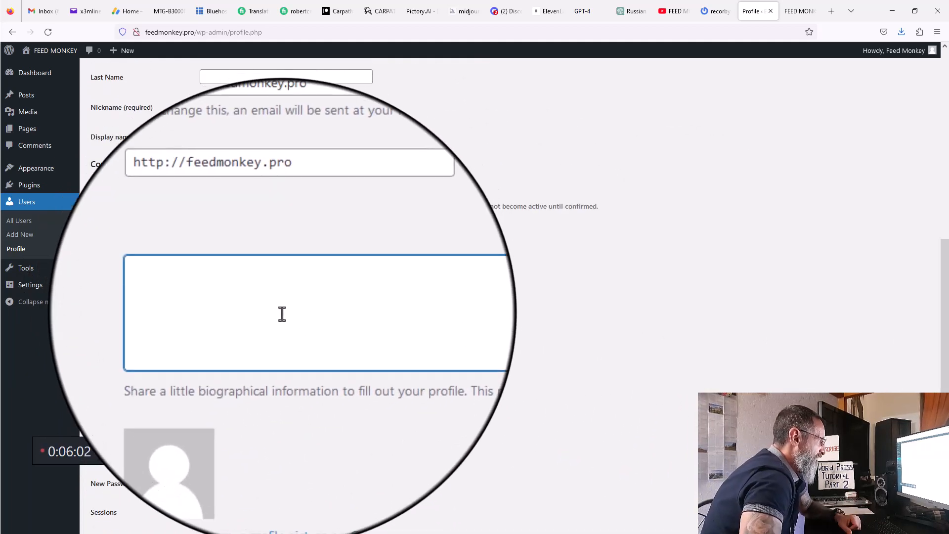
scroll(282, 314, "down", 2)
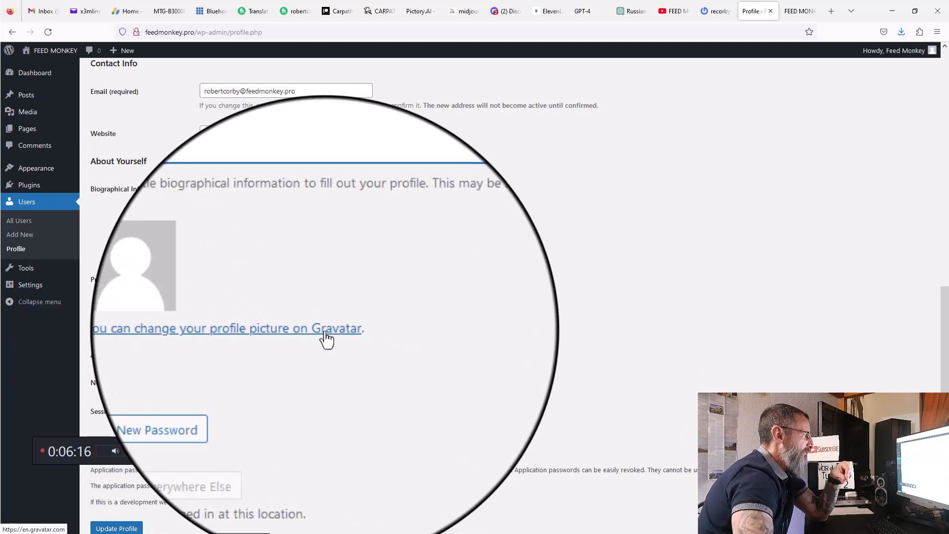
scroll(461, 345, "down", 1)
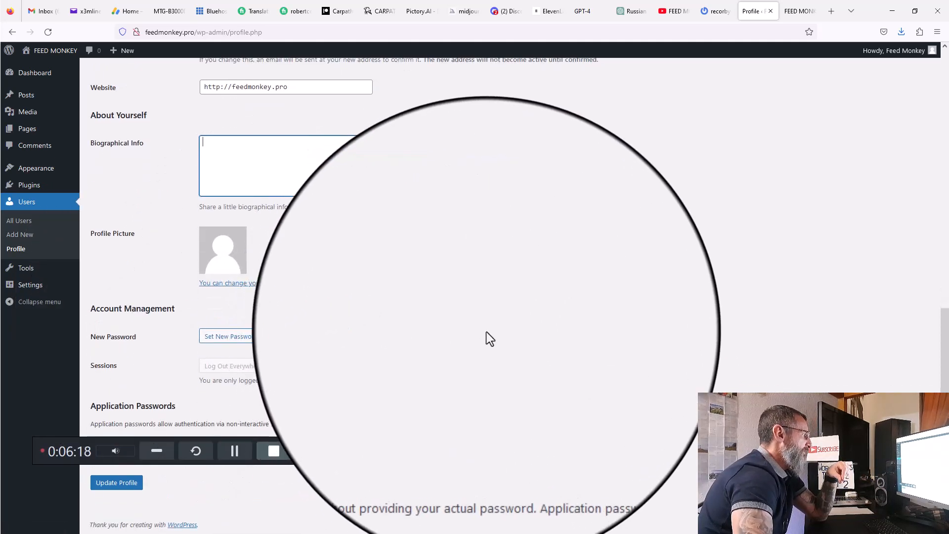
left_click(116, 484)
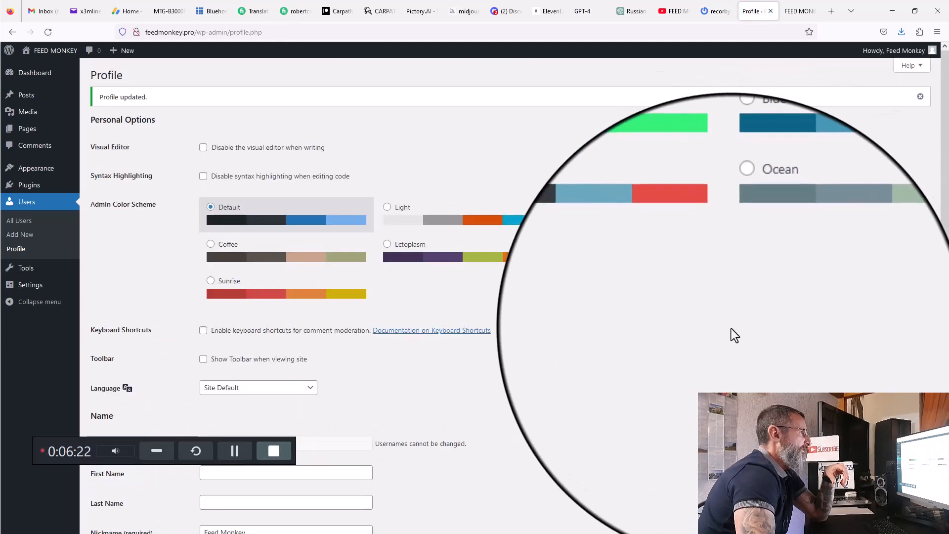
Step: Reload the live home page to check the toolbar setting and return to the profile page
left_click(797, 11)
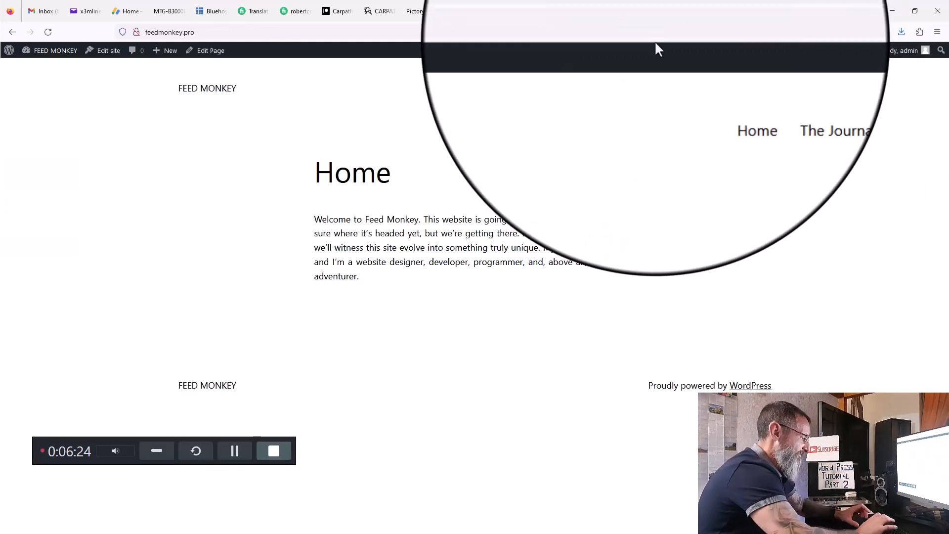
key("F5")
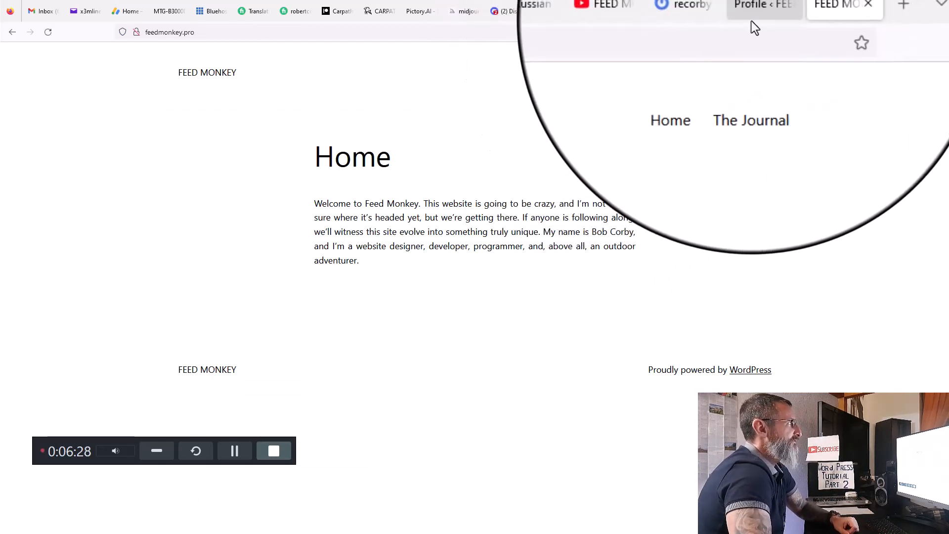
left_click(758, 11)
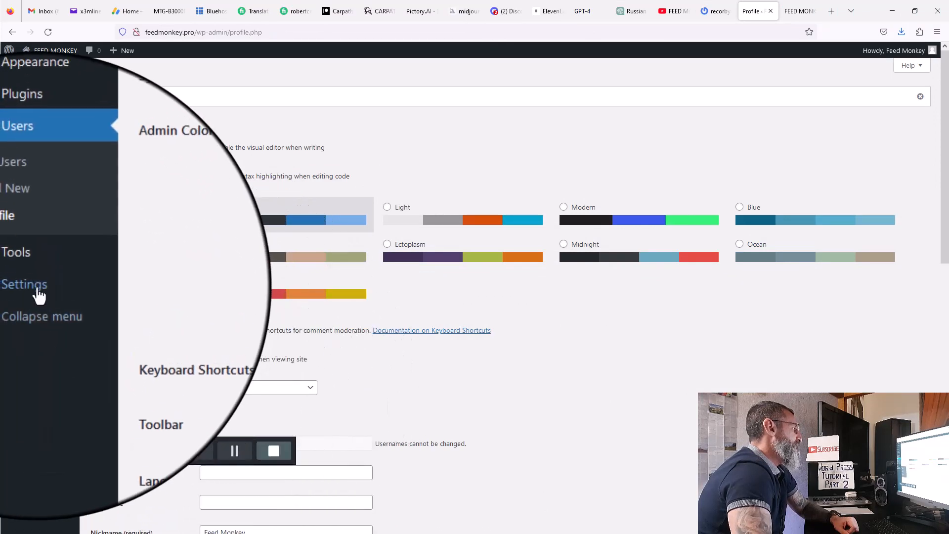
Step: Open the Reading settings, try Your latest posts as the homepage display, and reselect the static page option
mouse_move(37, 286)
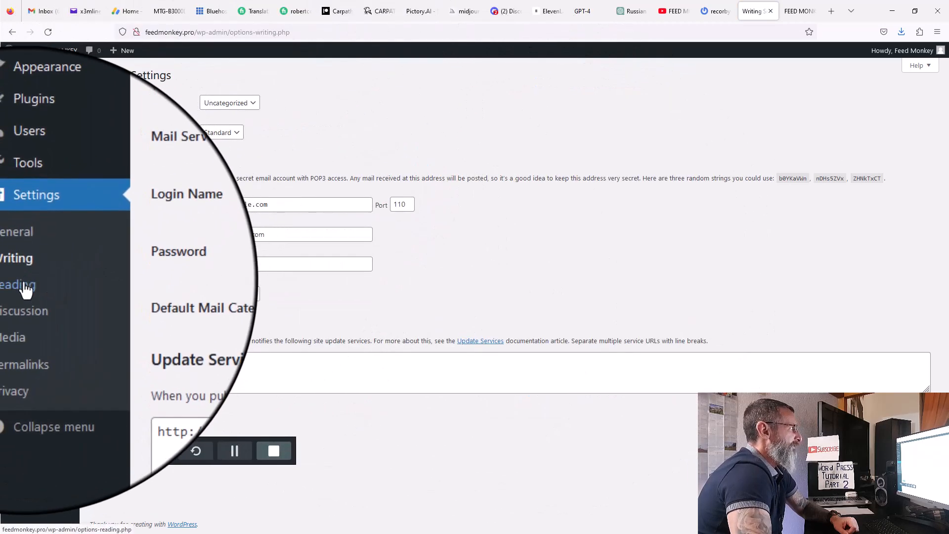
left_click(22, 282)
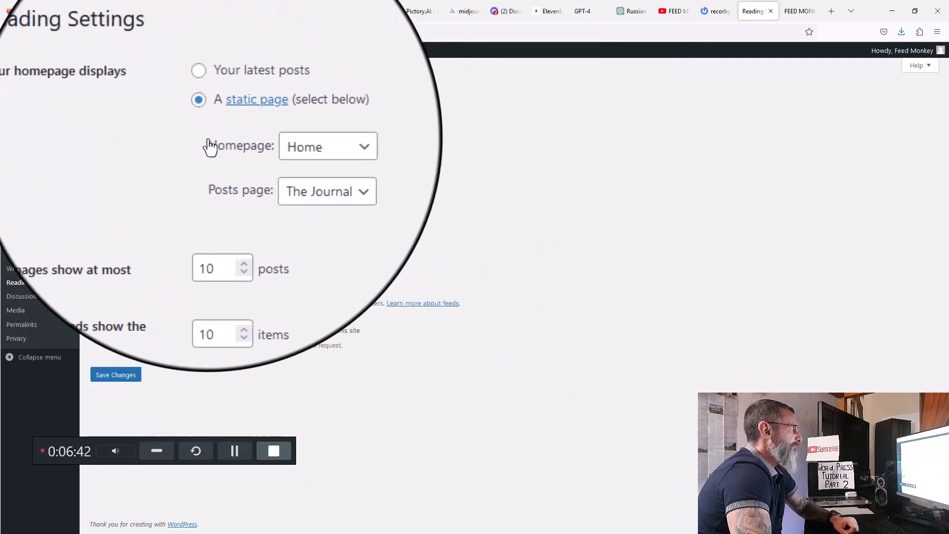
left_click(202, 105)
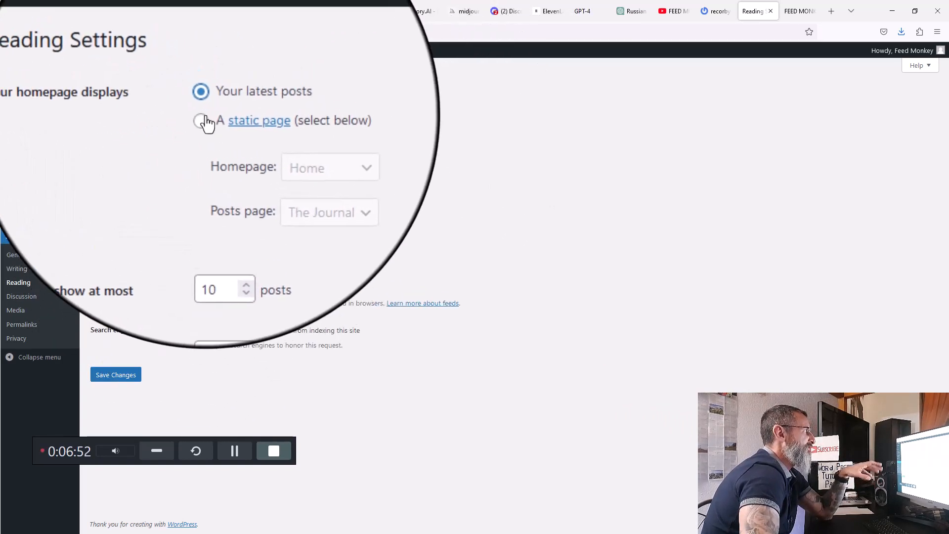
left_click(204, 120)
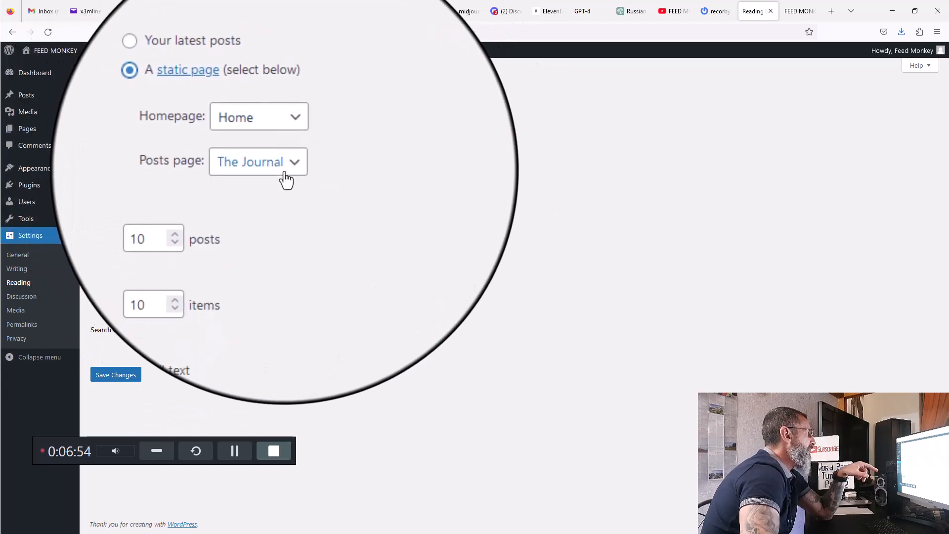
Step: Open the list of all pages and start a new page from it
mouse_move(31, 134)
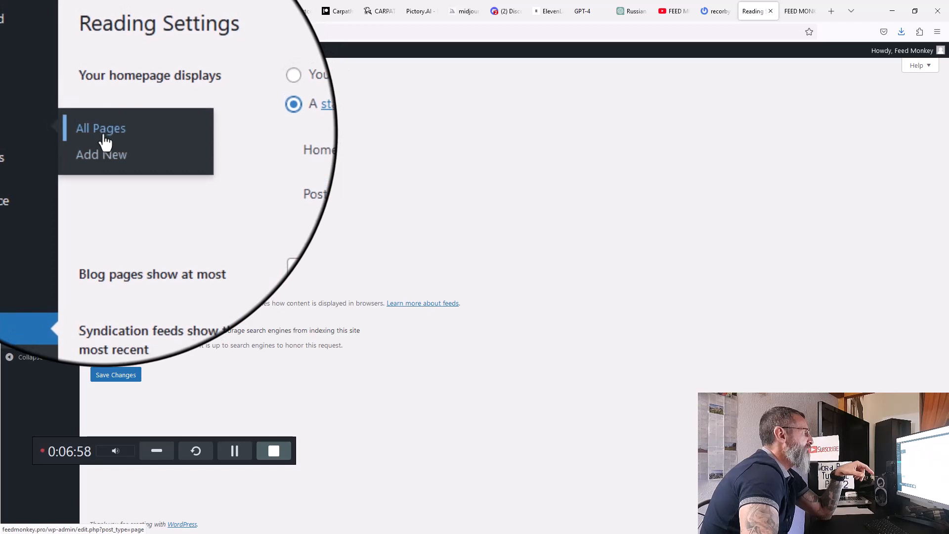
left_click(103, 120)
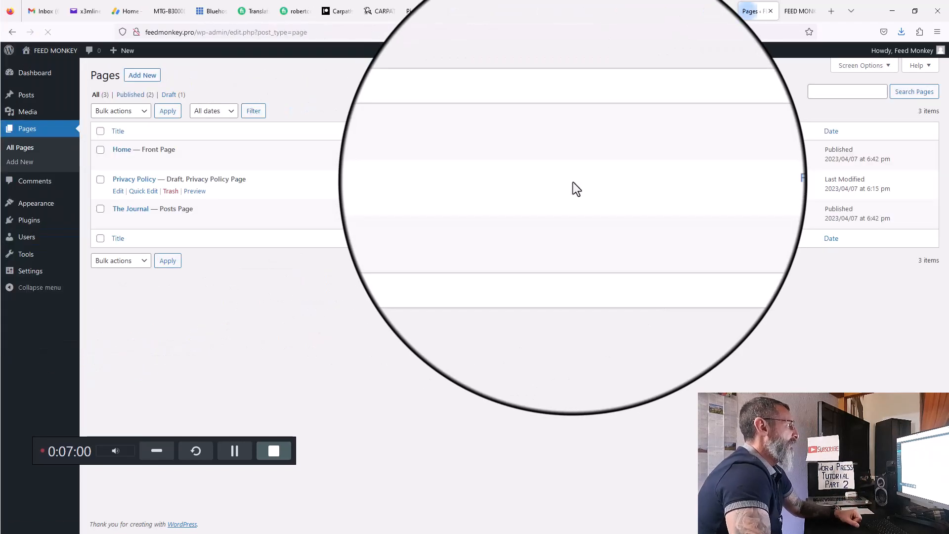
mouse_move(132, 174)
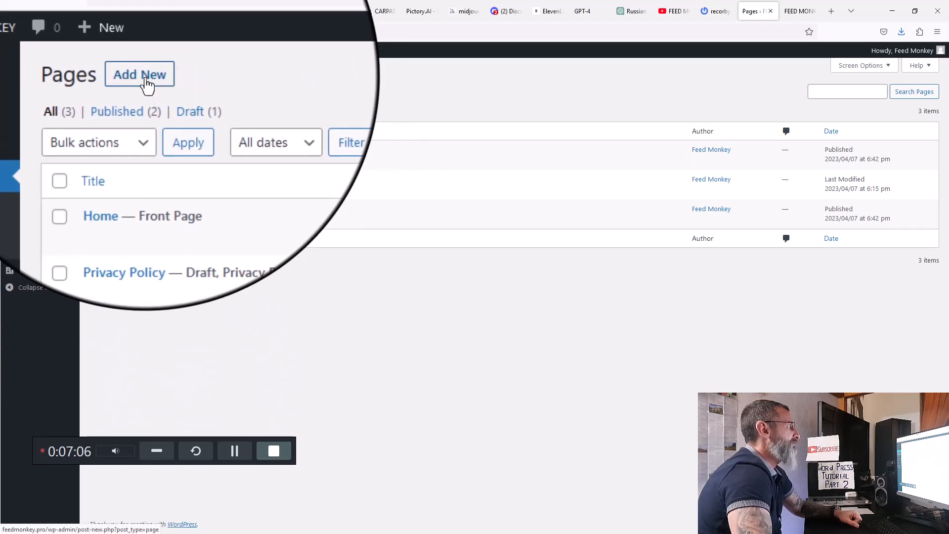
left_click(144, 79)
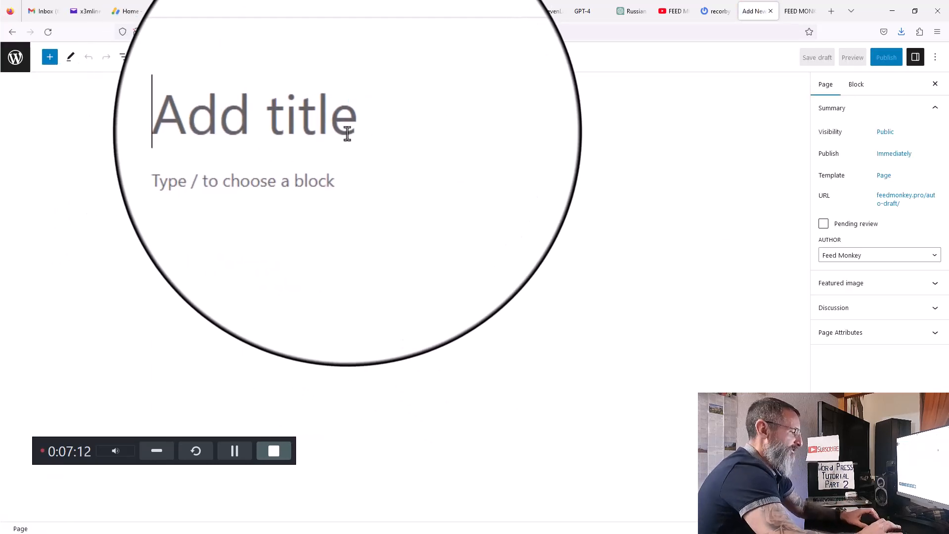
type("home")
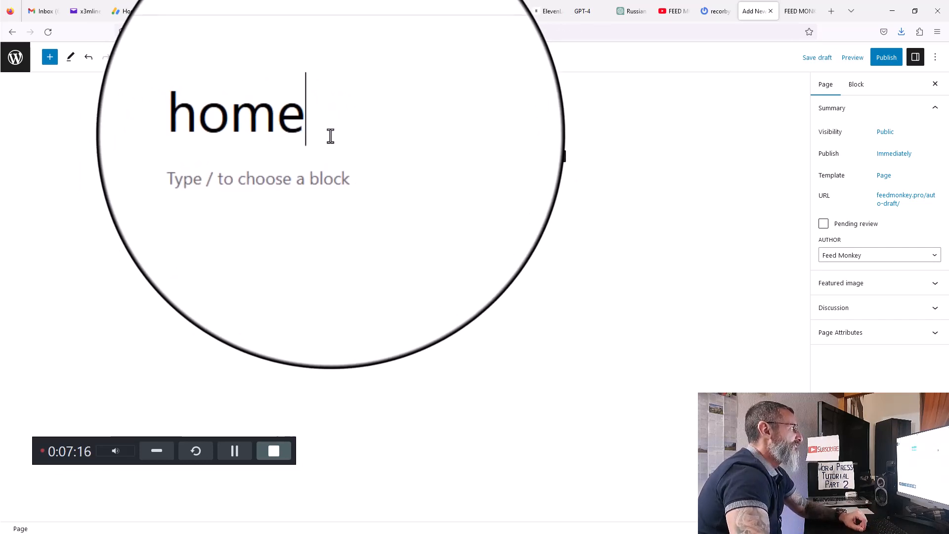
left_click_drag(328, 140, 247, 136)
key("BackSpace")
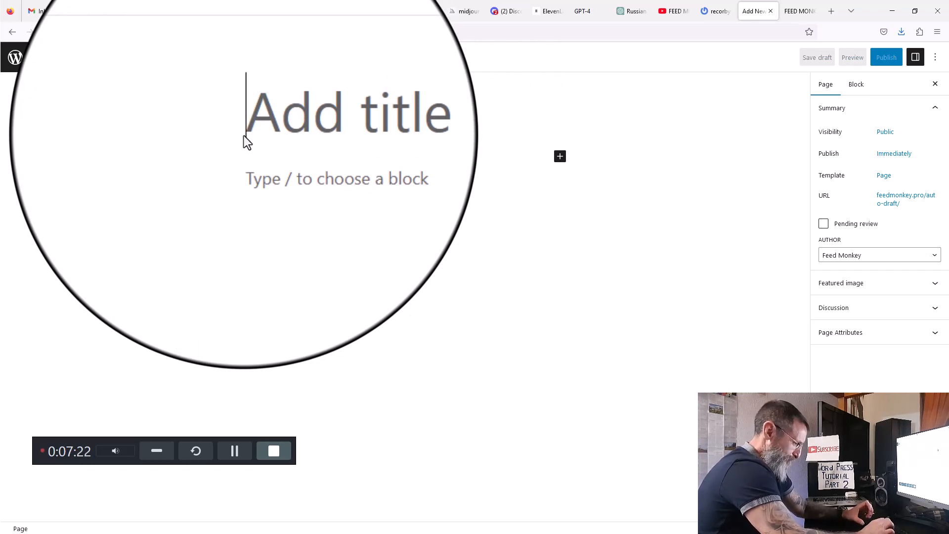
Step: Title the new page "The Feed" and publish it with public visibility
type("The")
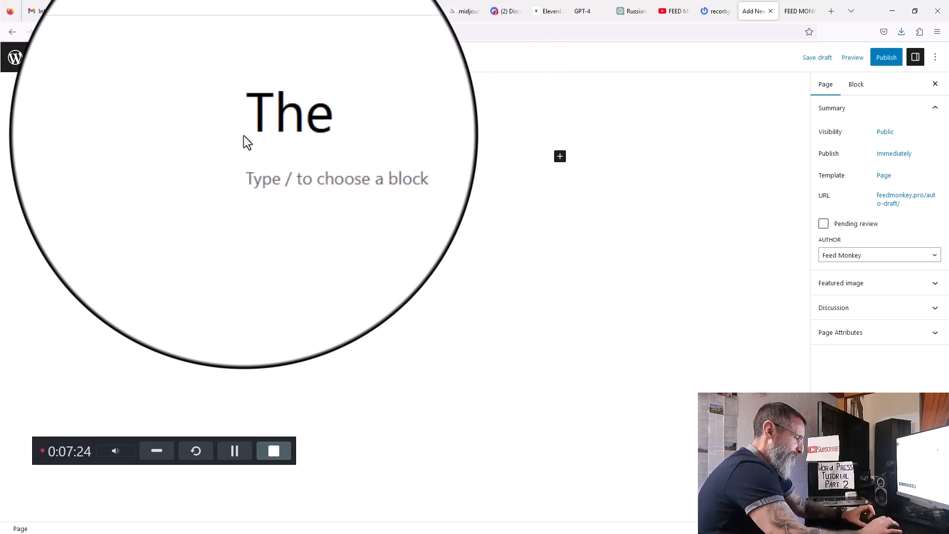
type(" Feed")
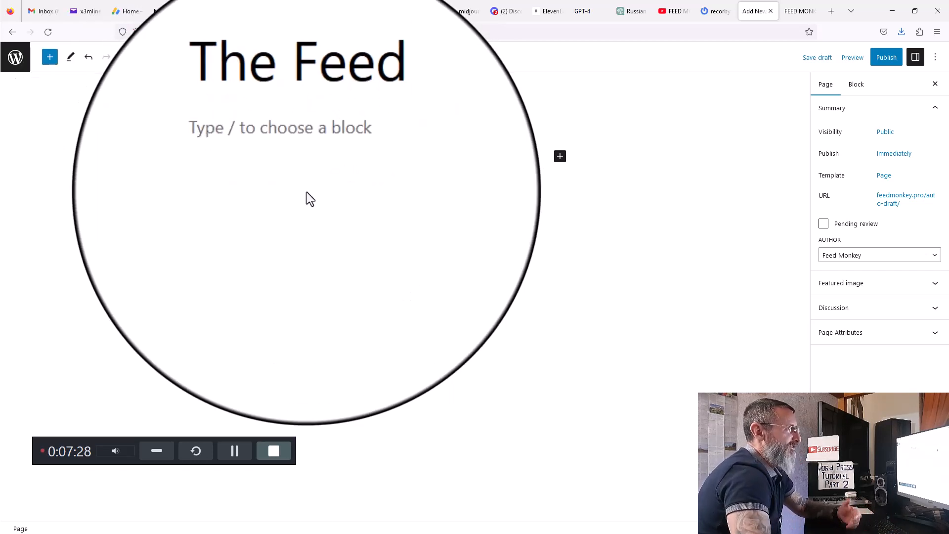
left_click(888, 57)
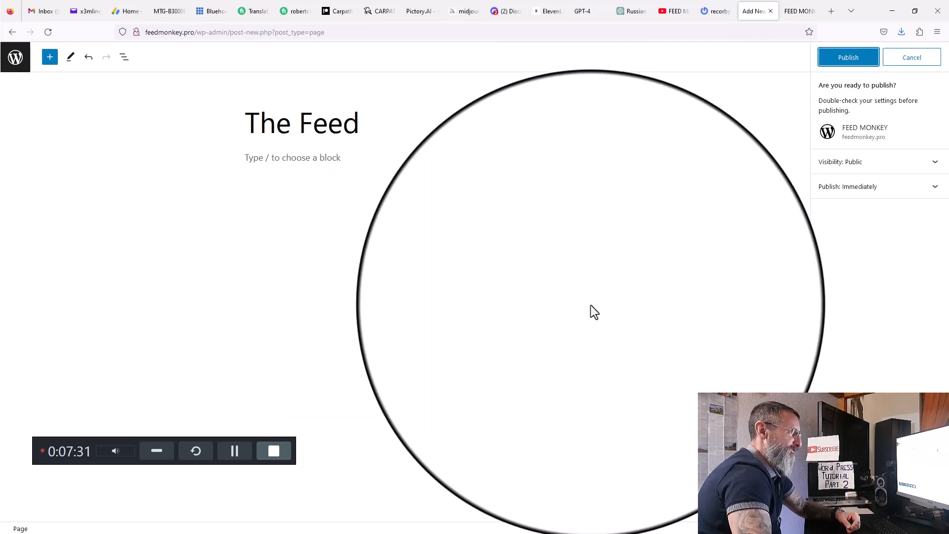
left_click(849, 59)
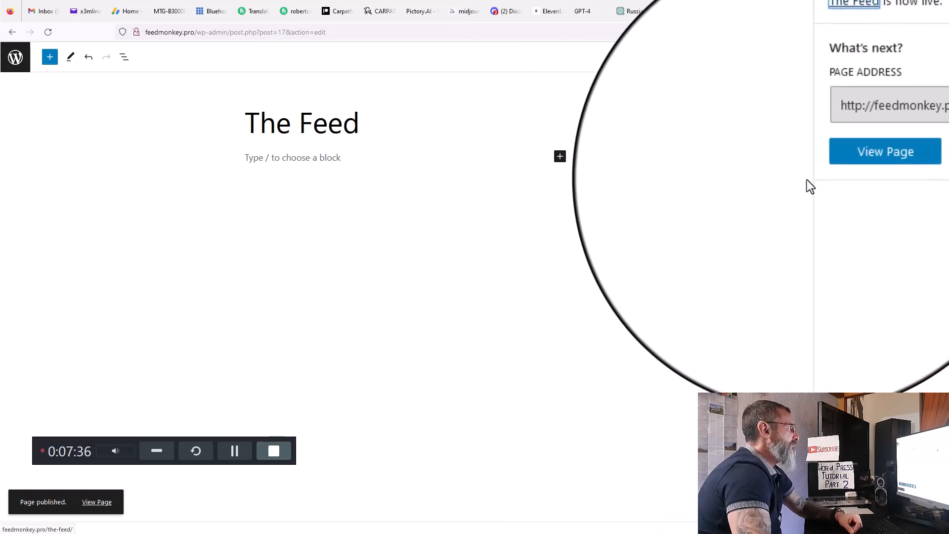
Step: Return to the list of all pages and refresh it to check the new page's entry
left_click(14, 37)
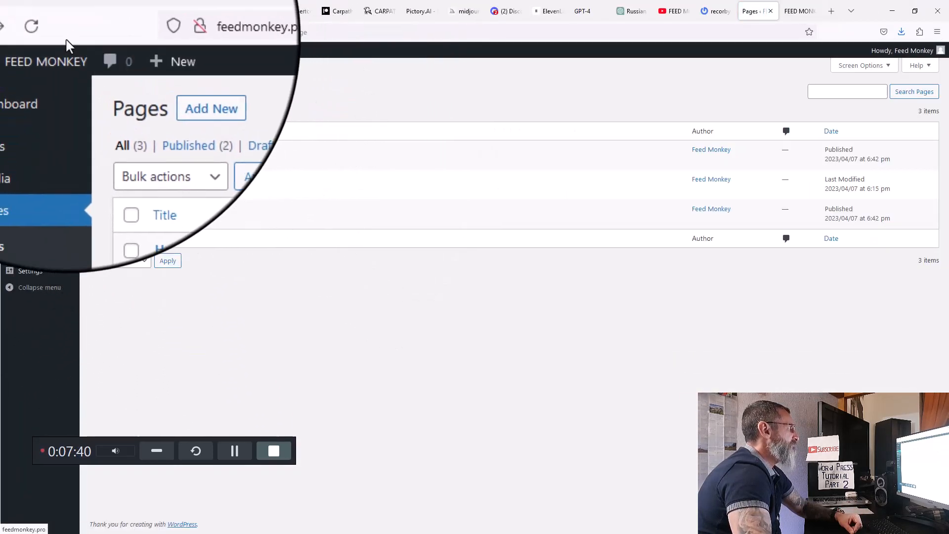
left_click(48, 35)
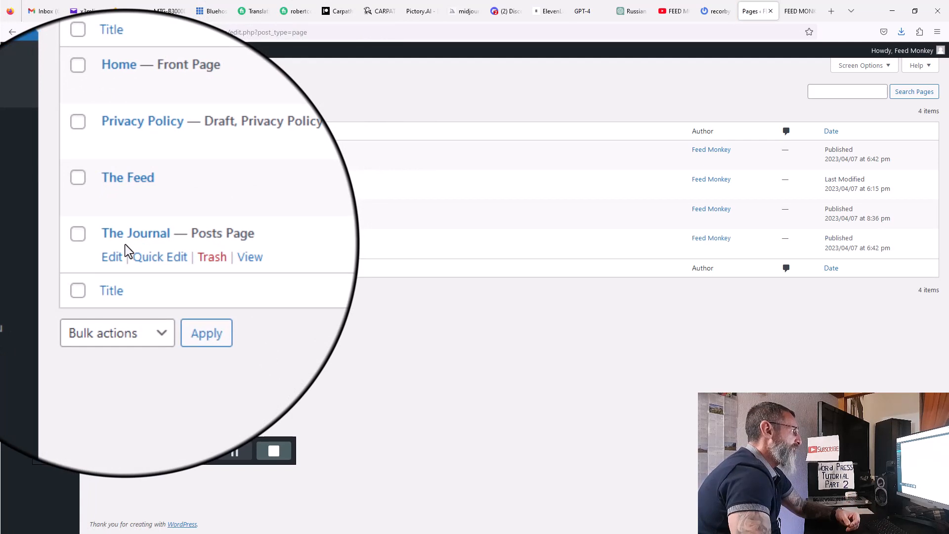
Step: Open The Journal page in the editor to check its title, and return to the list of all pages
left_click(123, 251)
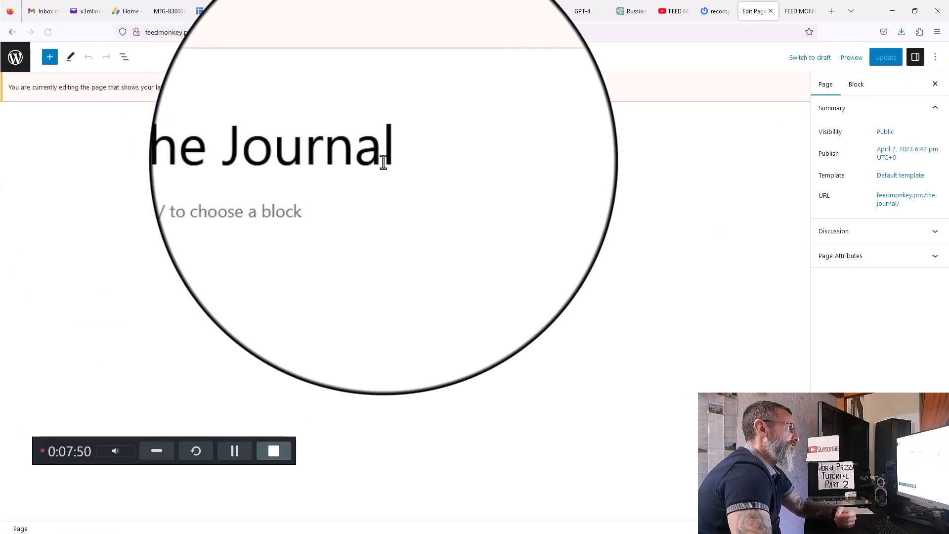
left_click(405, 155)
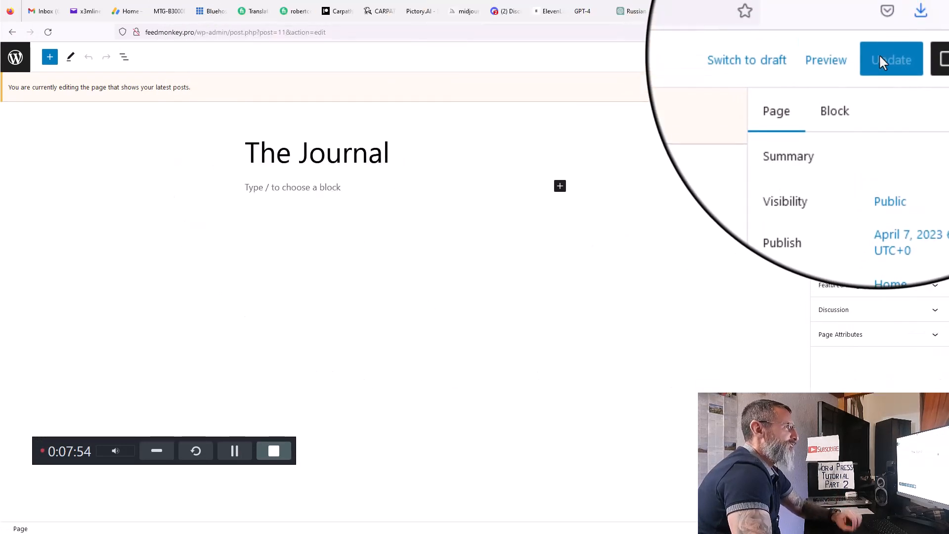
left_click(12, 31)
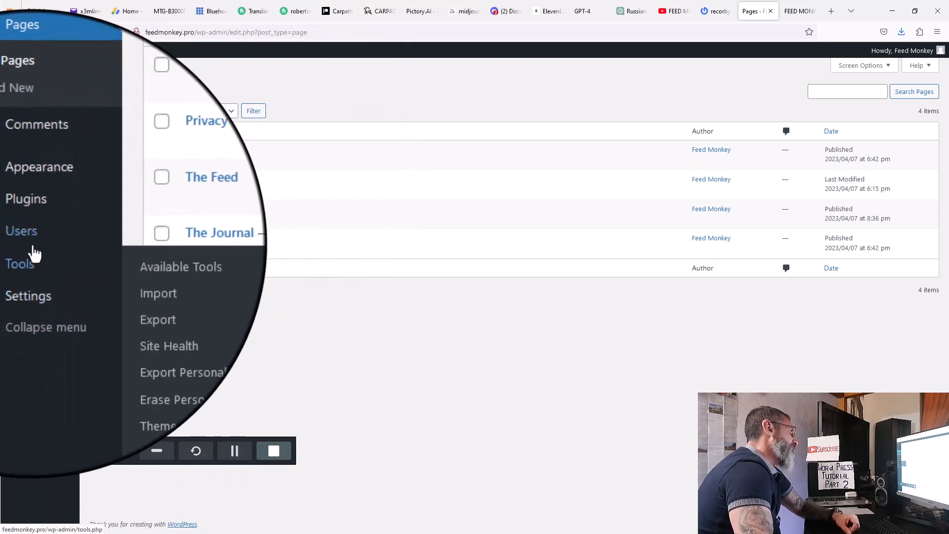
Step: In the Reading settings, choose Home as the static homepage and The Journal as the posts page
mouse_move(29, 273)
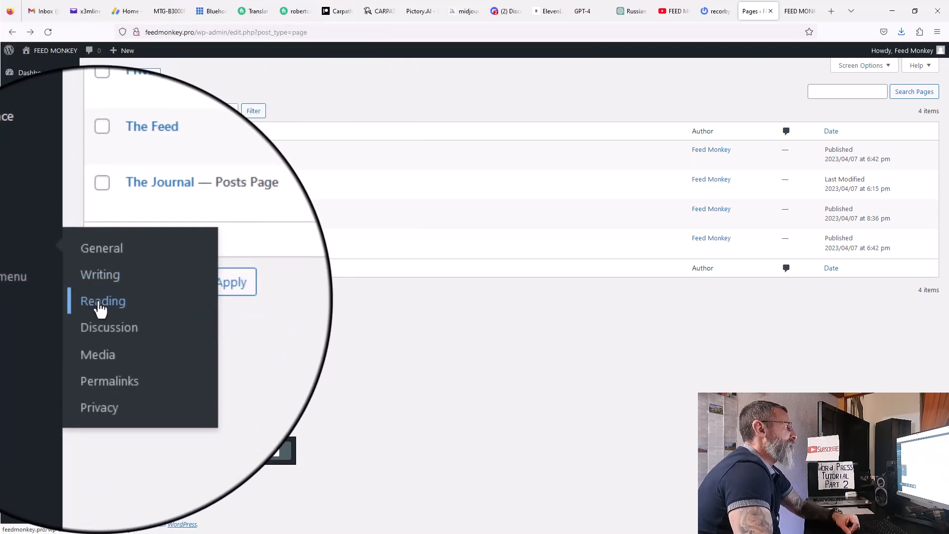
left_click(100, 309)
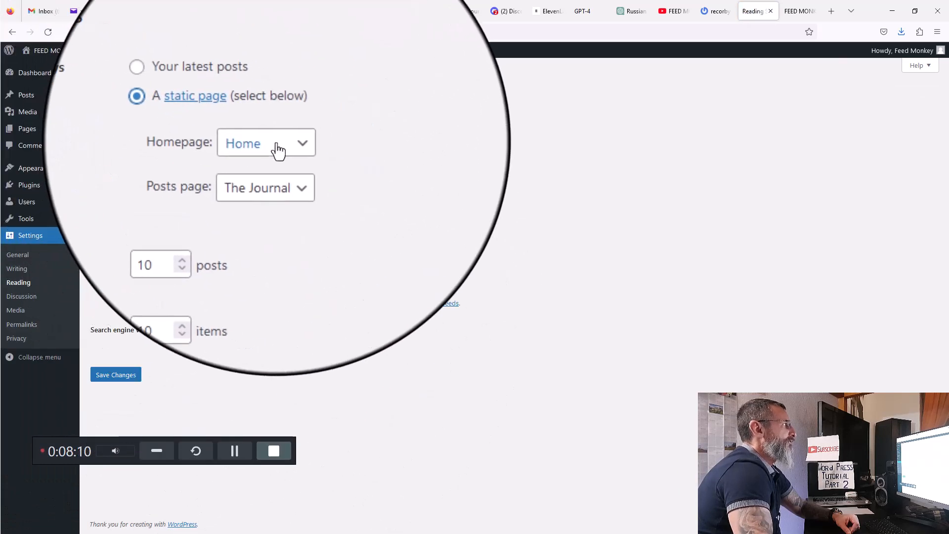
left_click(277, 148)
left_click(257, 172)
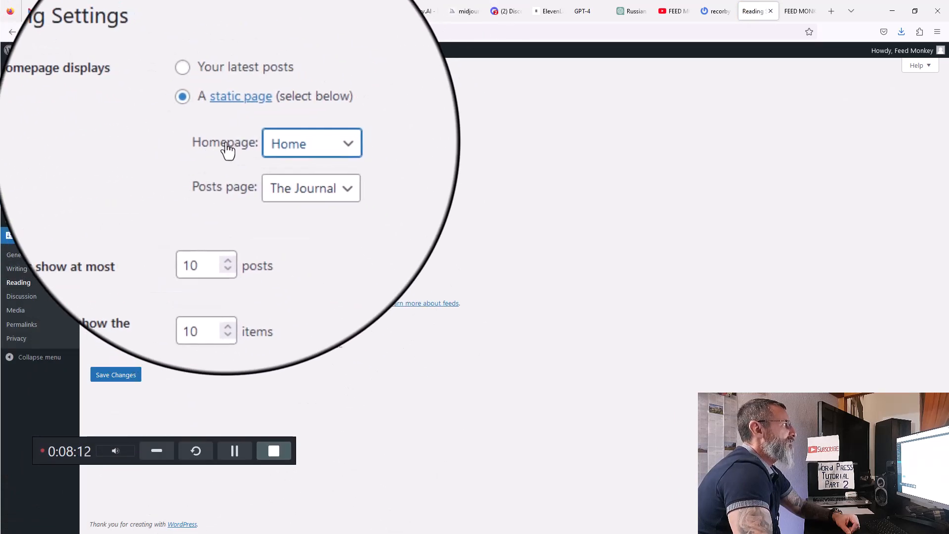
left_click(336, 189)
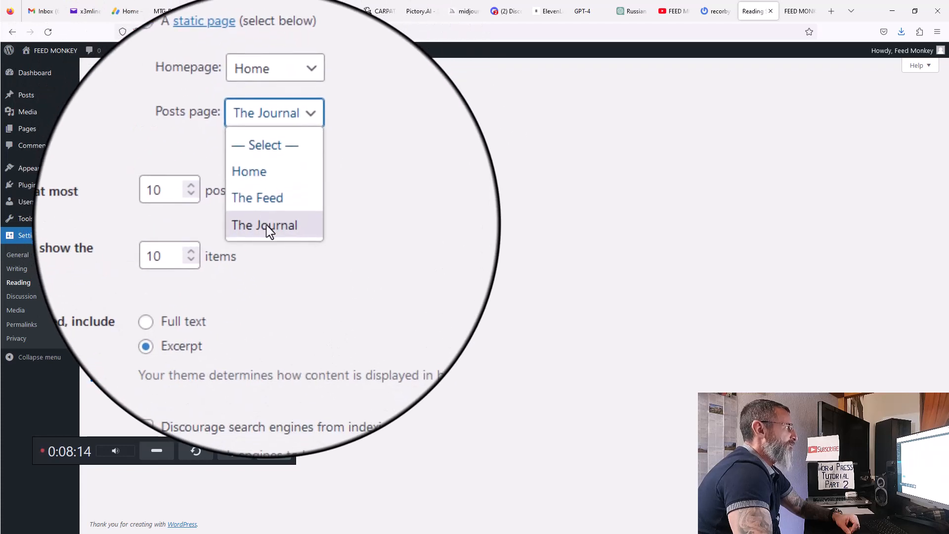
left_click(266, 225)
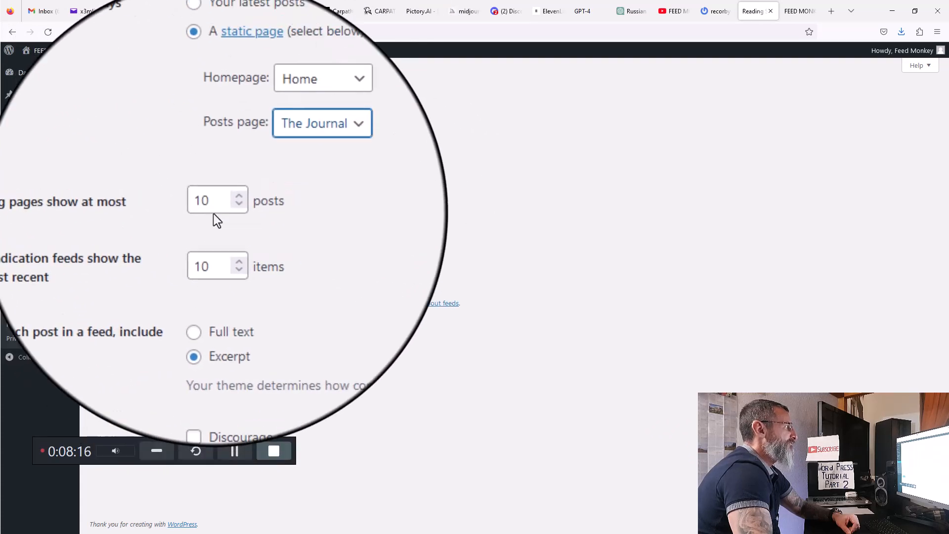
Step: Try Full text for posts in a feed, switch back to Excerpt, and save the Reading settings
left_click(204, 280)
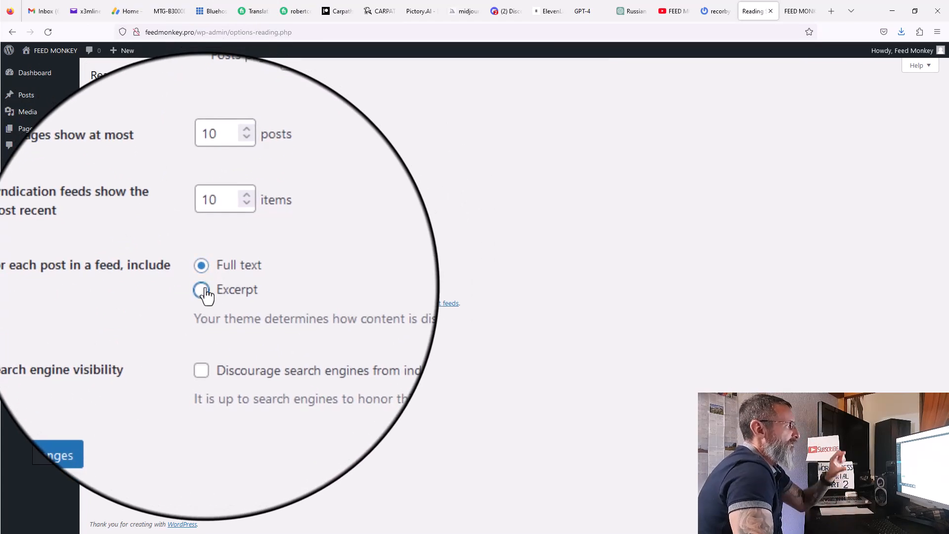
left_click(206, 295)
left_click(125, 380)
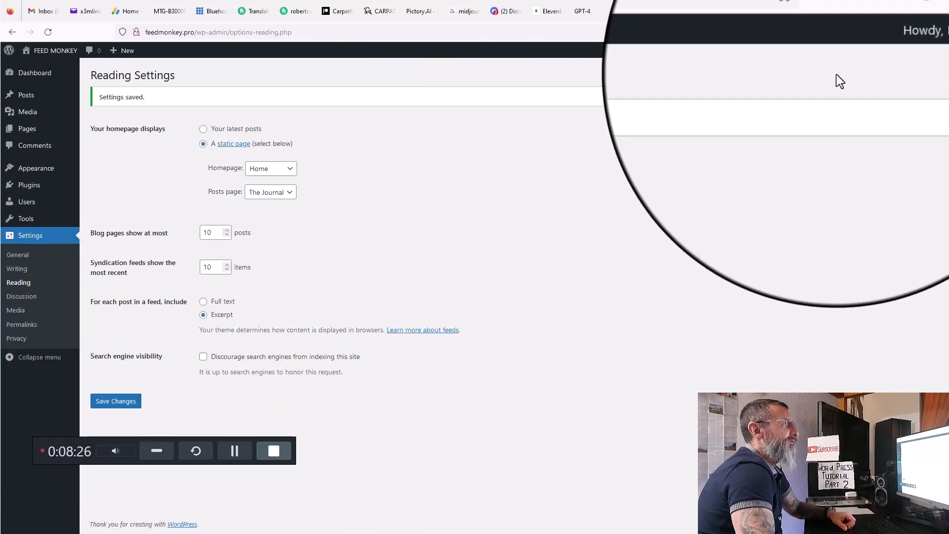
Step: Reload the live site's front page to check its navigation links, and return to the Reading settings
left_click(798, 11)
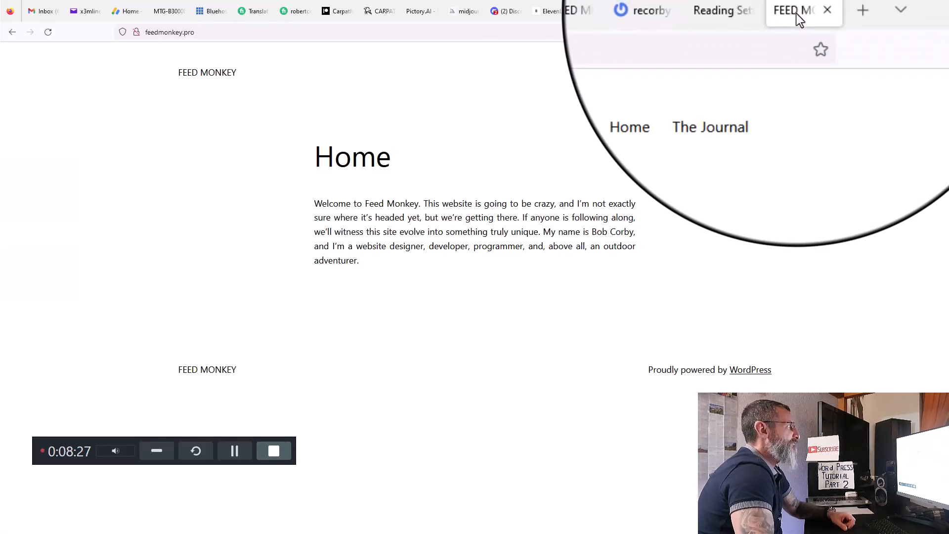
left_click(48, 33)
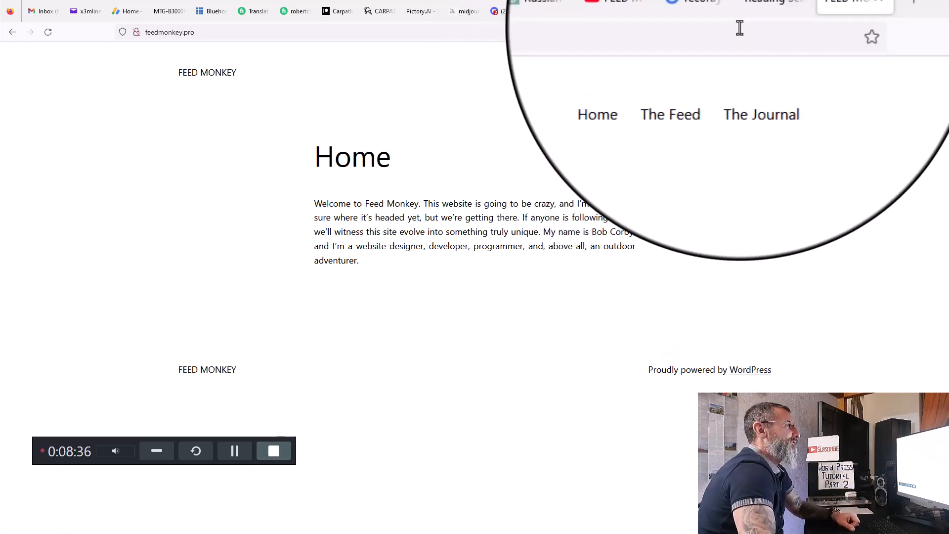
left_click(753, 13)
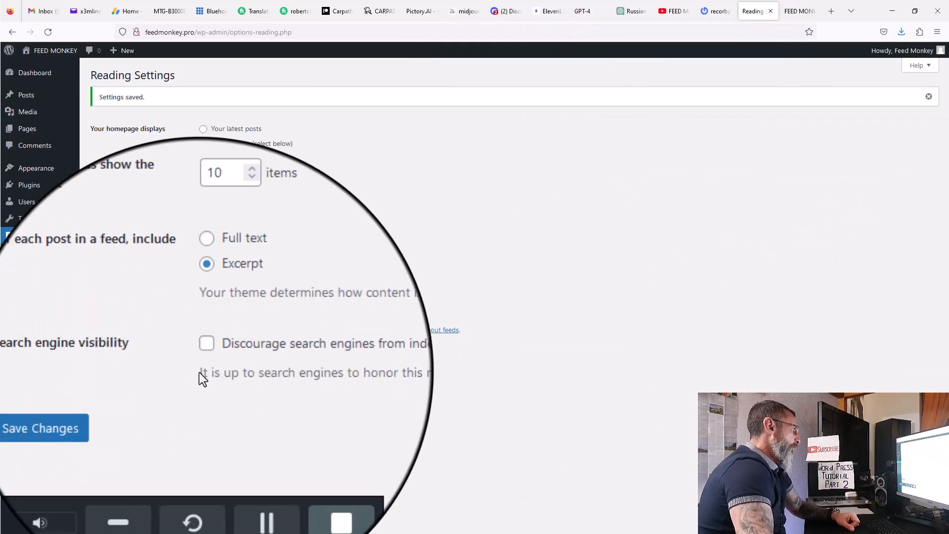
Step: In the Permalink settings, try the Plain structure, set the permalink structure to Post name, and save the changes
left_click(38, 331)
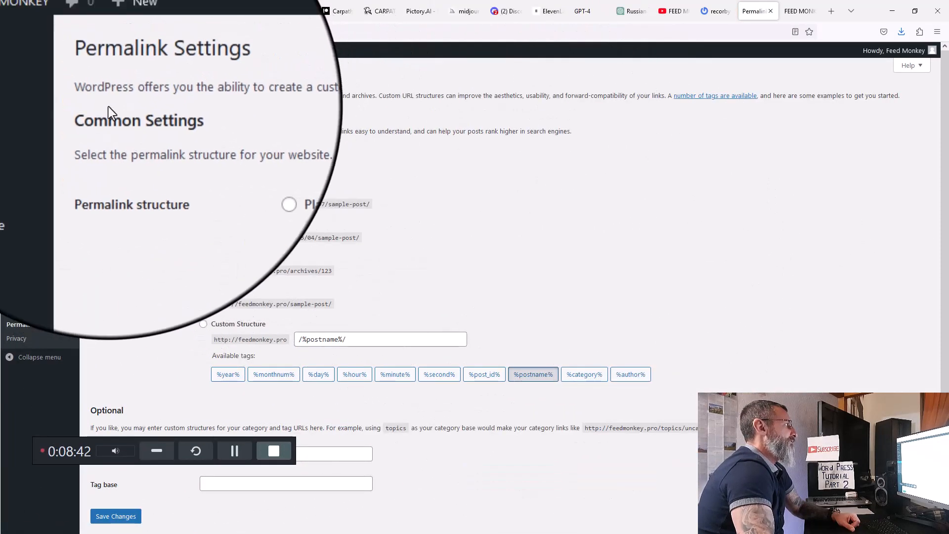
left_click(204, 163)
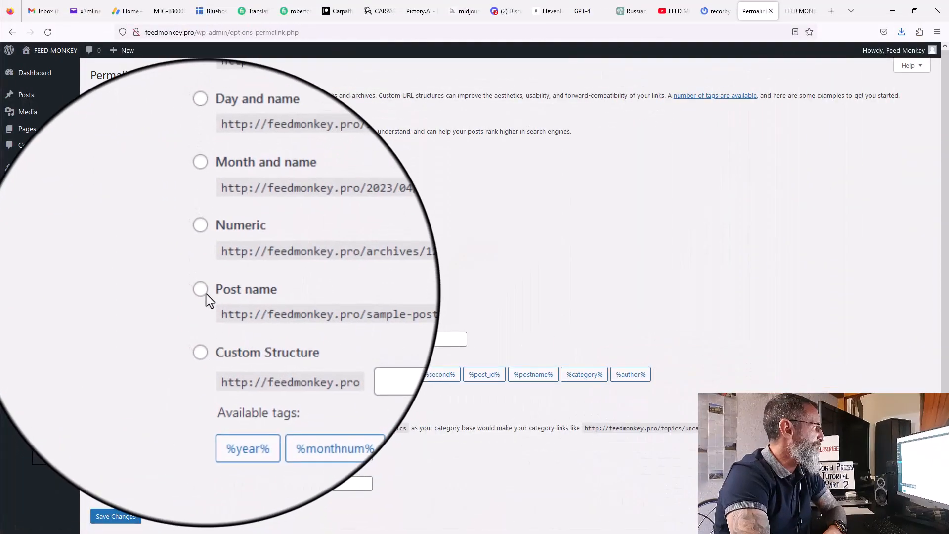
left_click(203, 292)
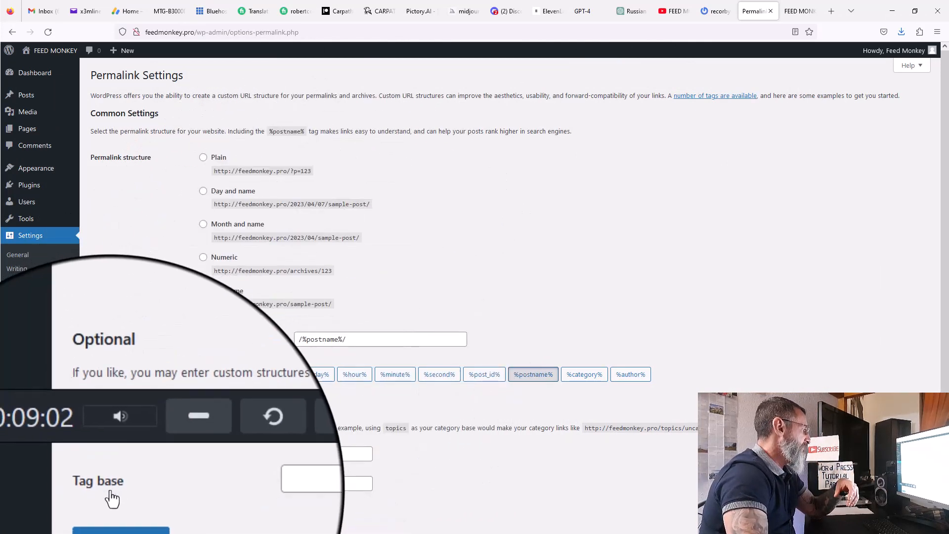
left_click(120, 513)
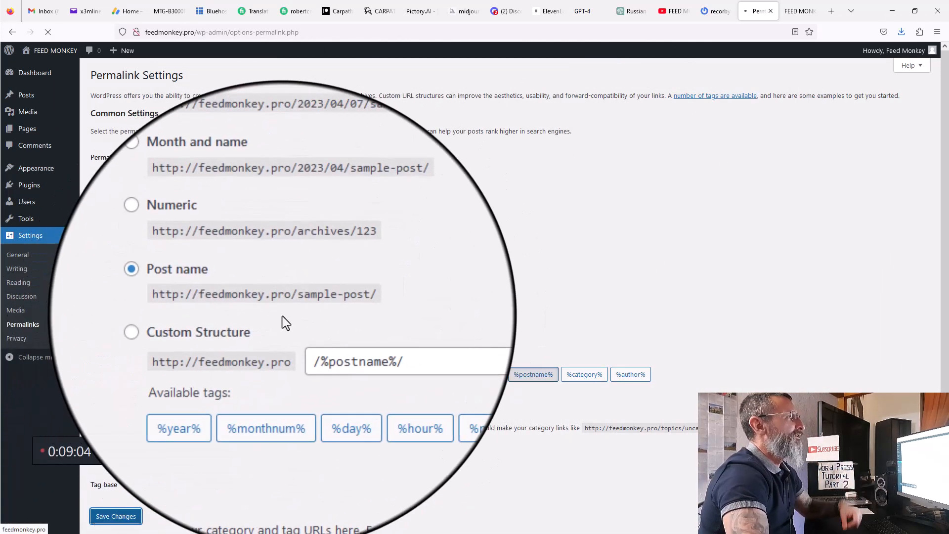
Step: View The Feed and The Journal on the live site, inspect their URLs, and return to the Permalink settings
left_click(673, 11)
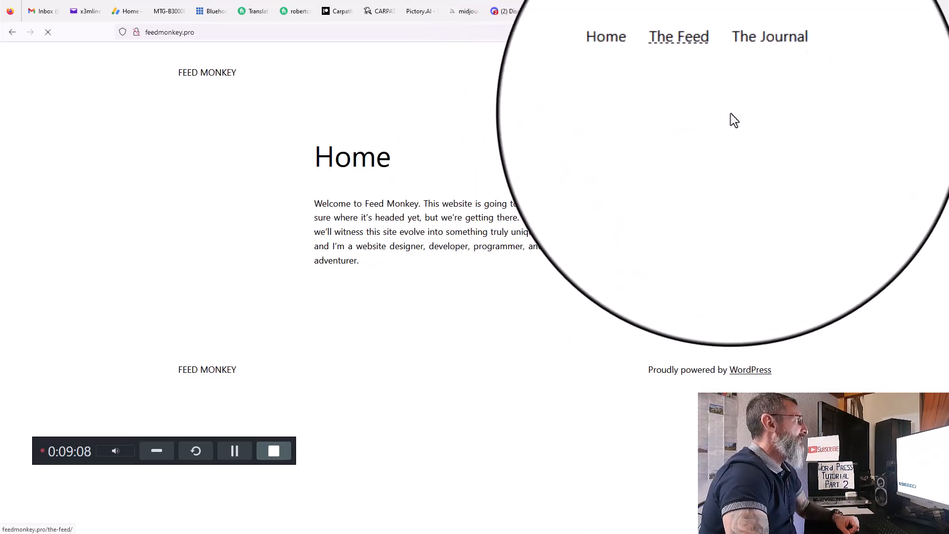
left_click(225, 33)
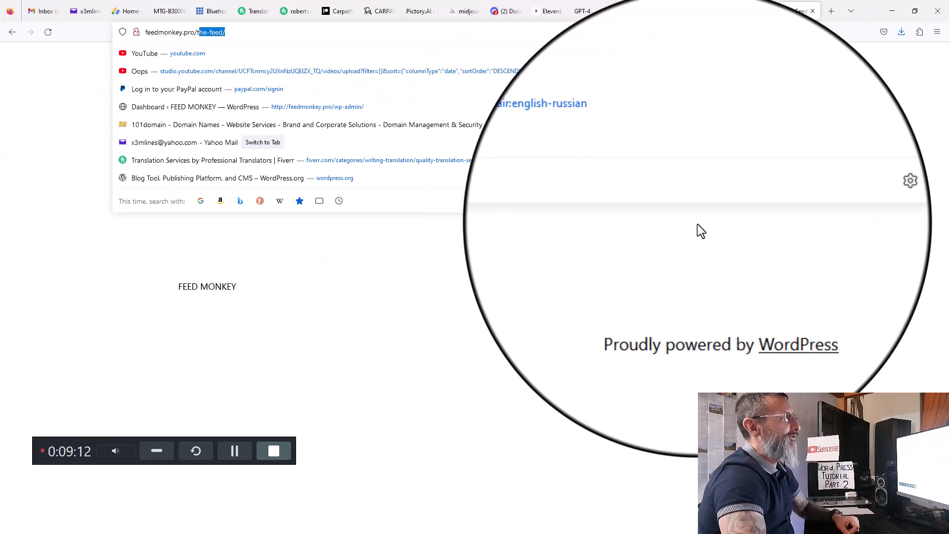
left_click(864, 446)
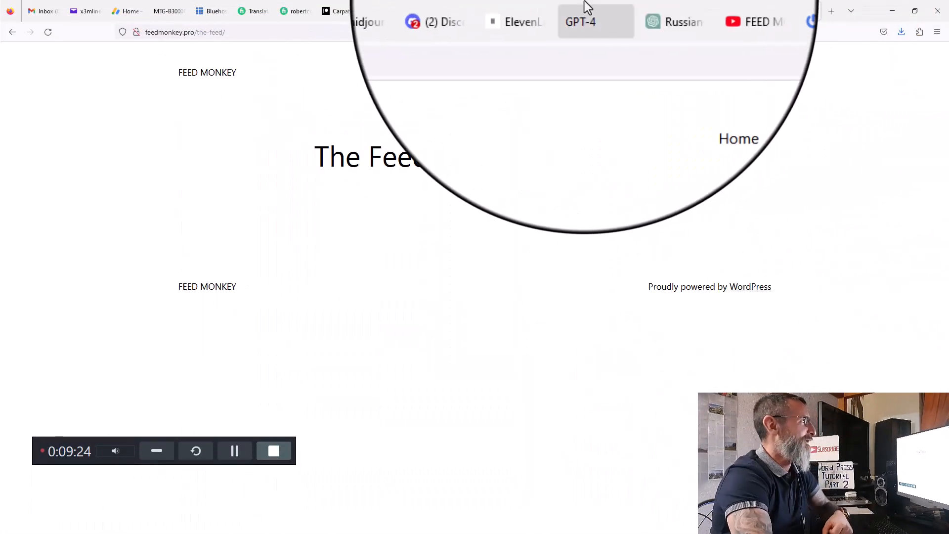
left_click(754, 73)
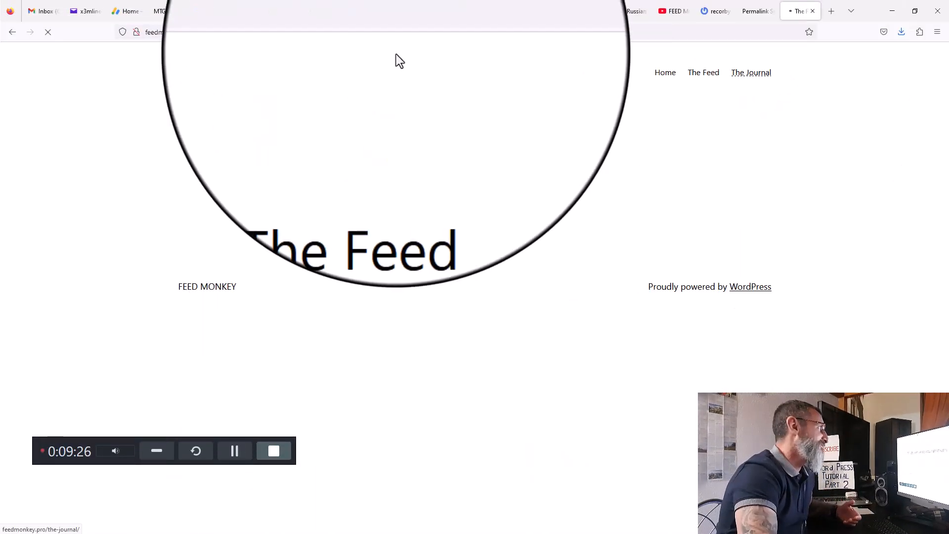
left_click_drag(232, 32, 206, 33)
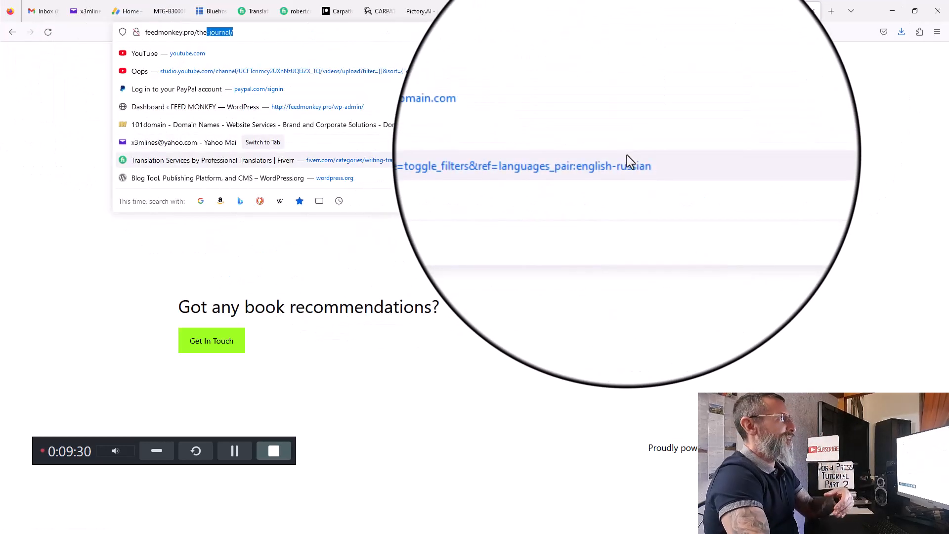
left_click(759, 10)
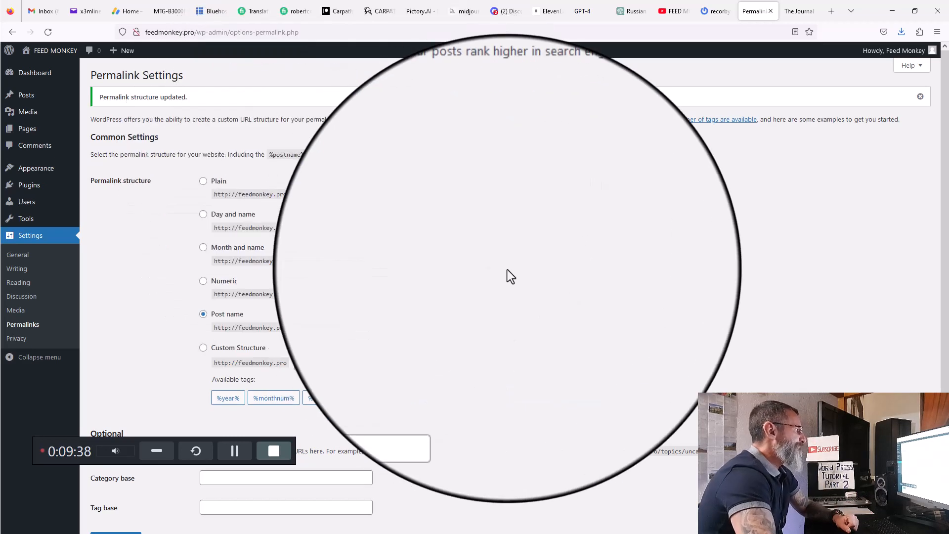
Step: Open the General settings and review the timezone choices and the time format options
scroll(507, 272, "down", 2)
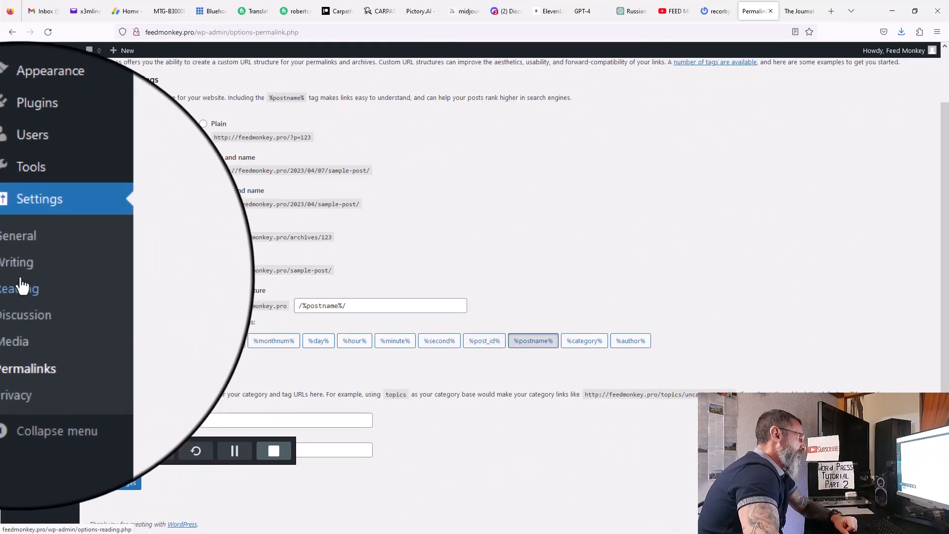
left_click(32, 262)
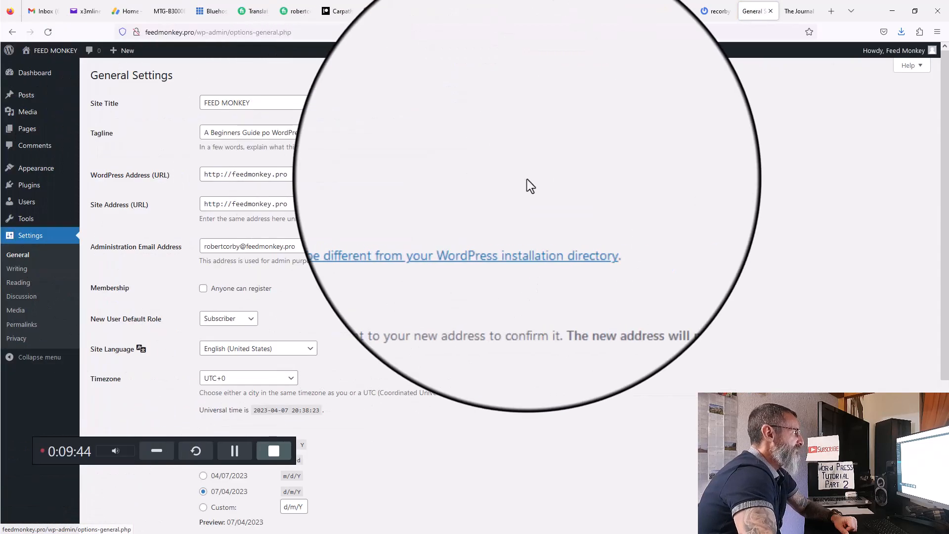
scroll(497, 217, "down", 5)
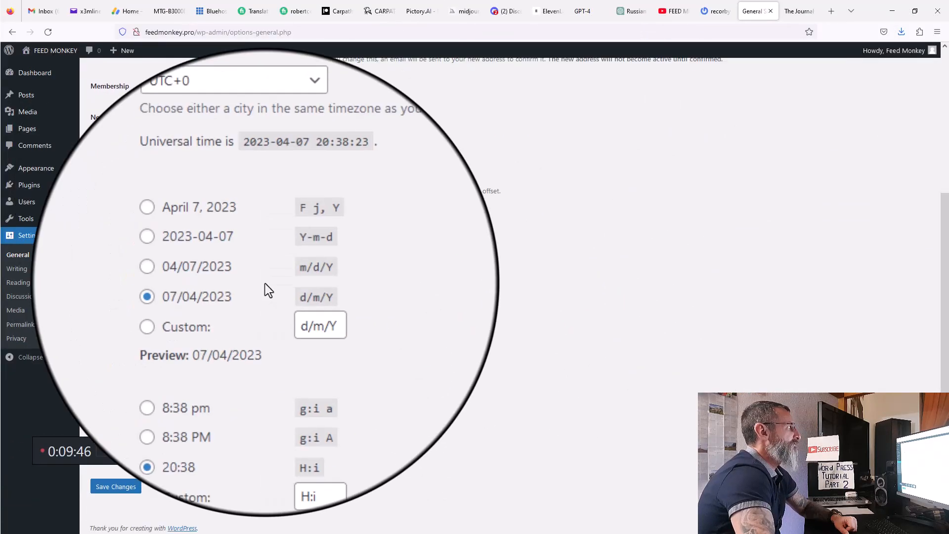
left_click(285, 190)
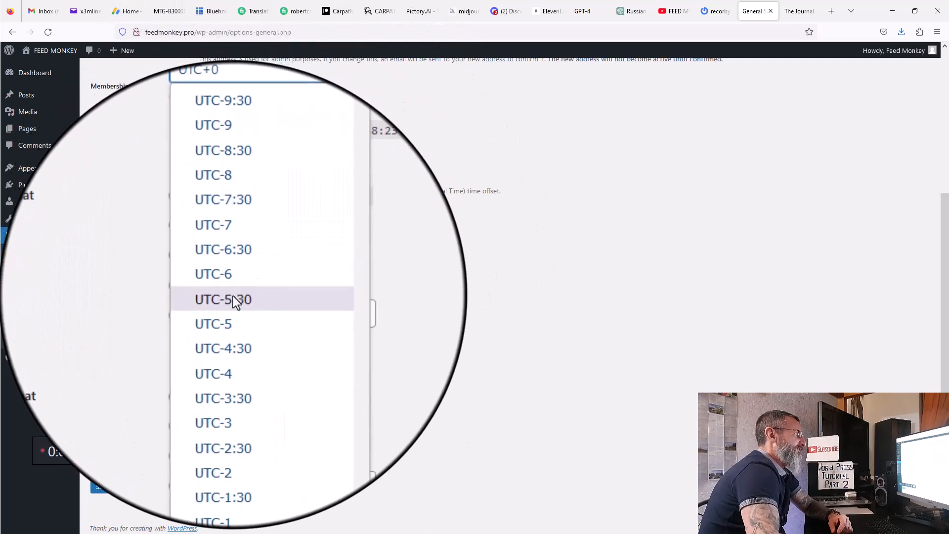
left_click(245, 187)
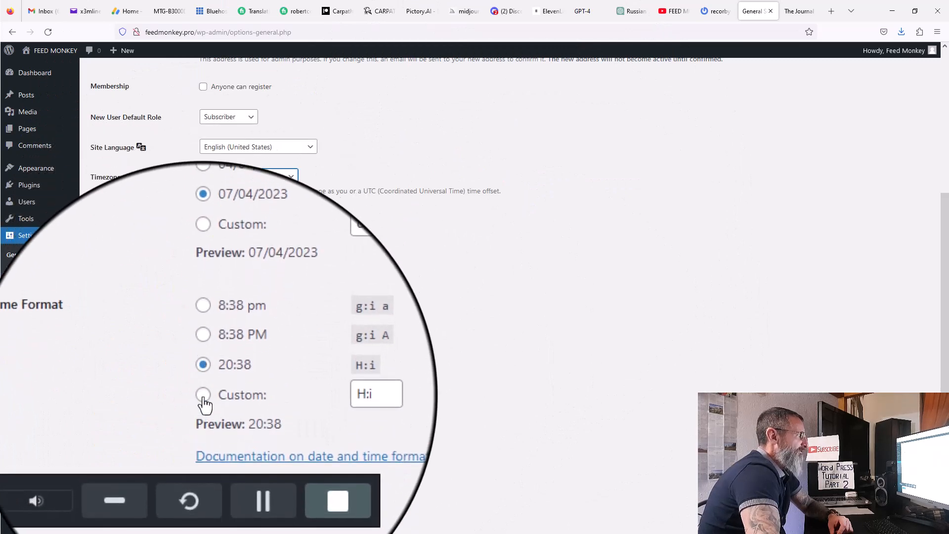
left_click(204, 397)
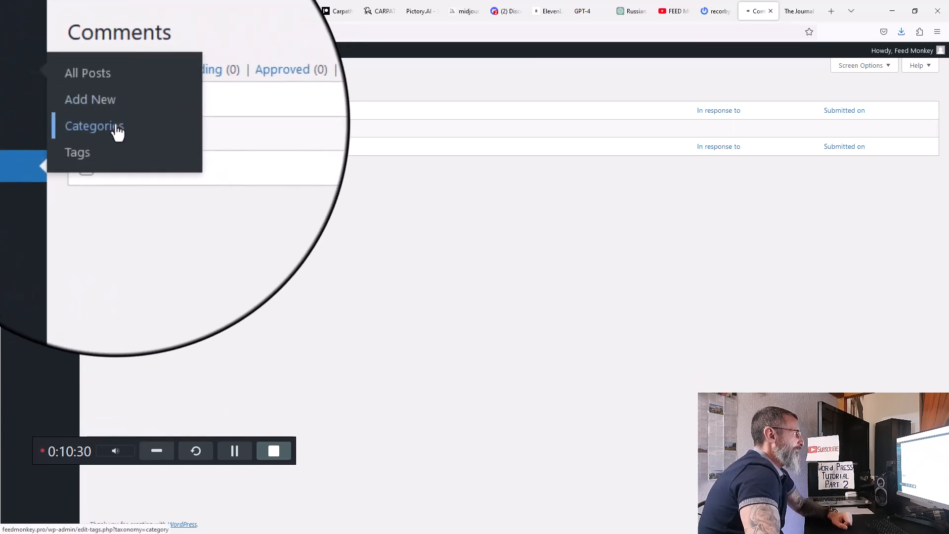
Step: Open the management page for post categories
left_click(118, 132)
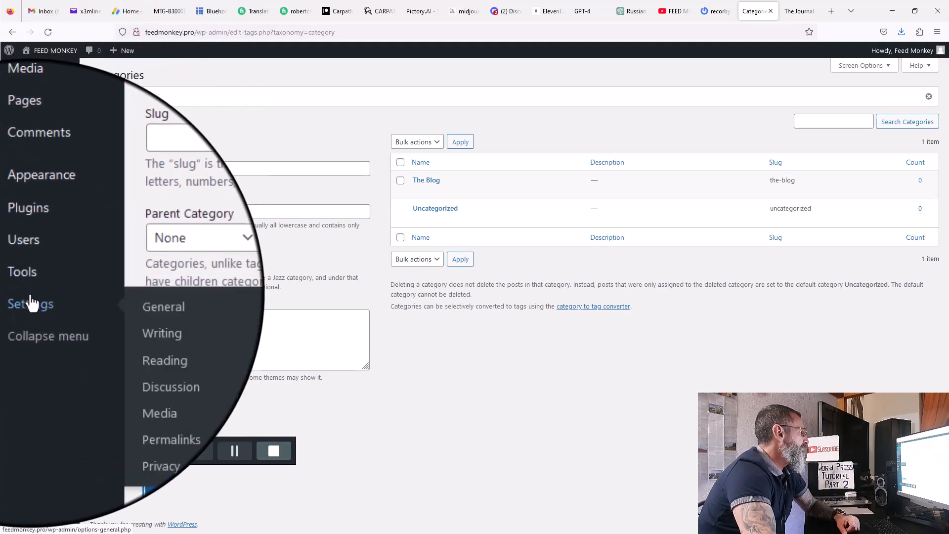
Step: In the Writing settings, set the default post category to The Blog and save the changes
mouse_move(33, 303)
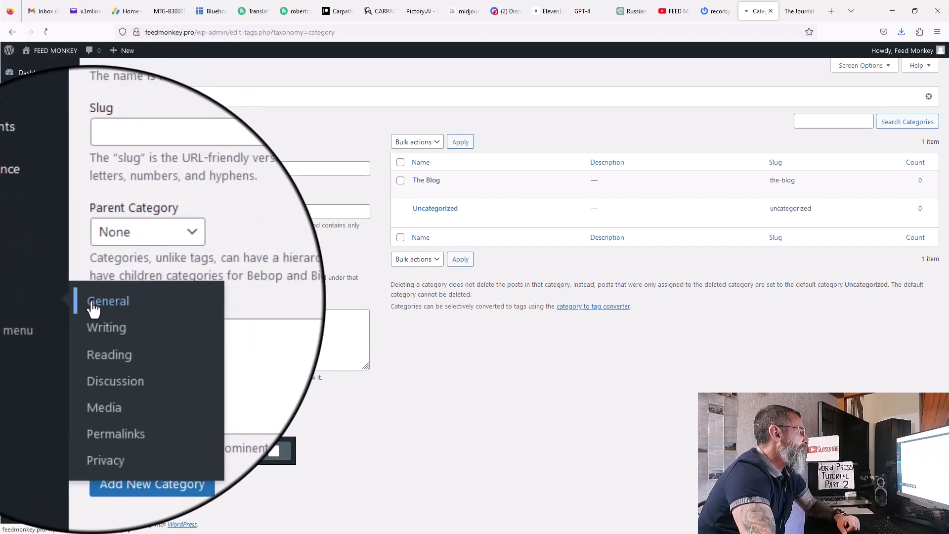
left_click(94, 305)
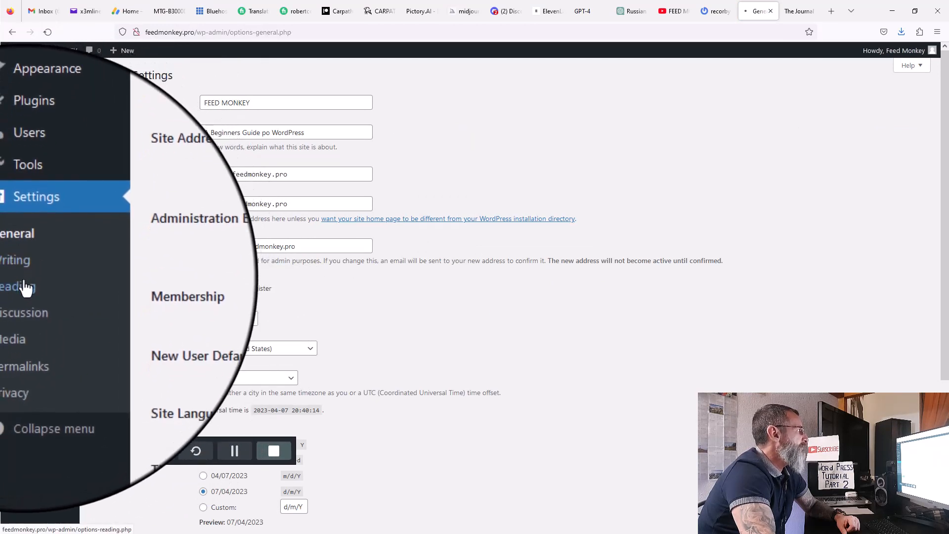
left_click(26, 288)
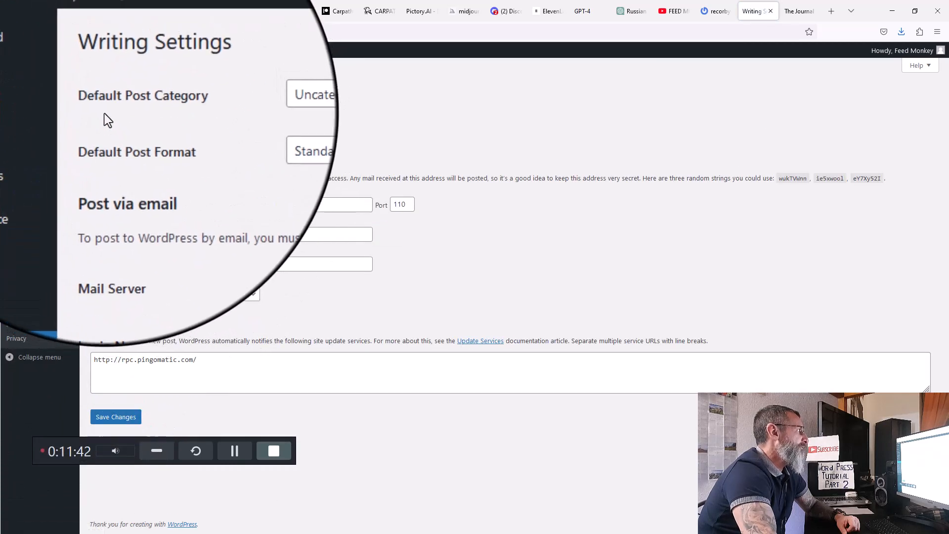
left_click(253, 107)
left_click(229, 123)
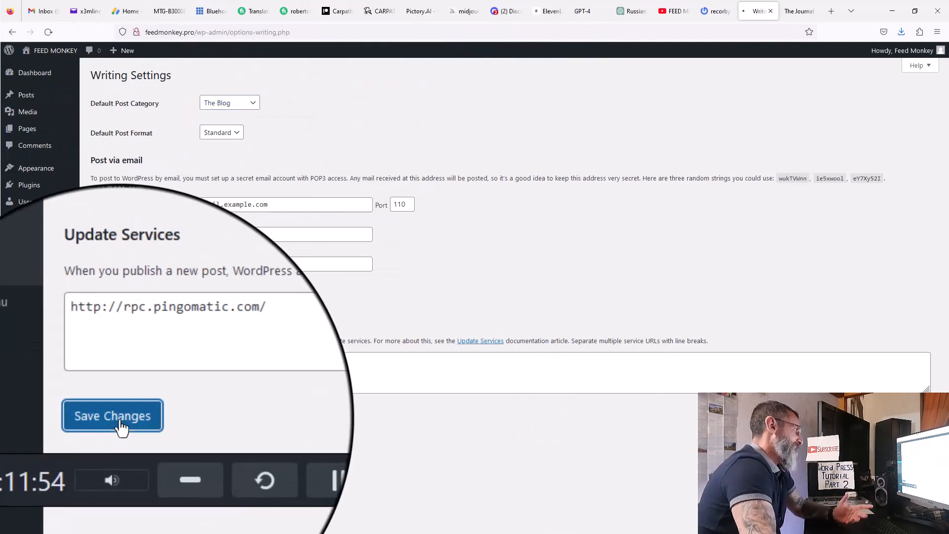
left_click(118, 421)
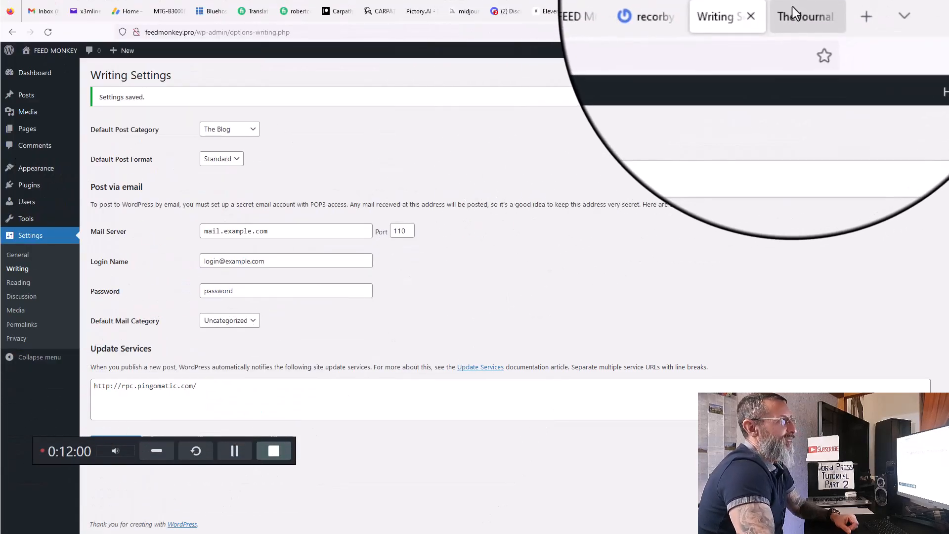
Step: Check The Journal page on the live site, return to the Writing settings, and open the list of all posts
left_click(797, 11)
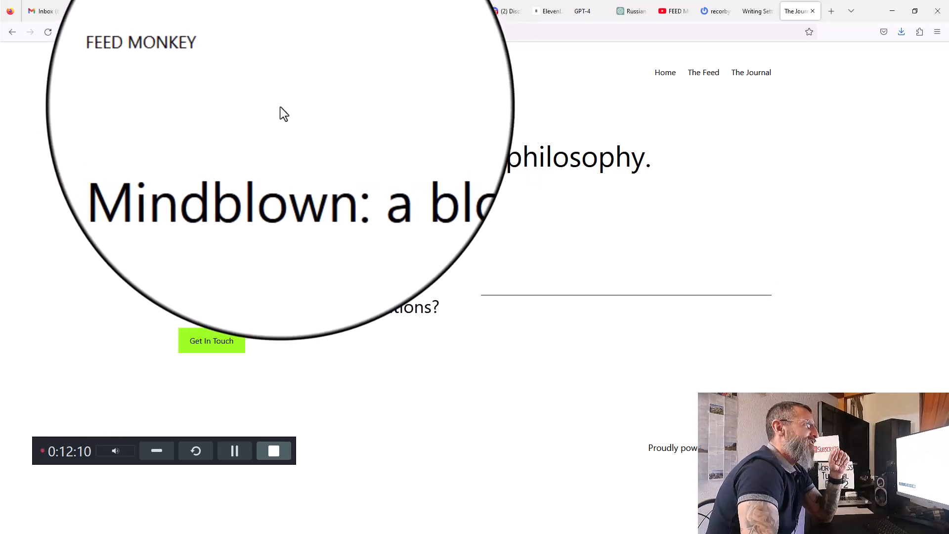
left_click(750, 16)
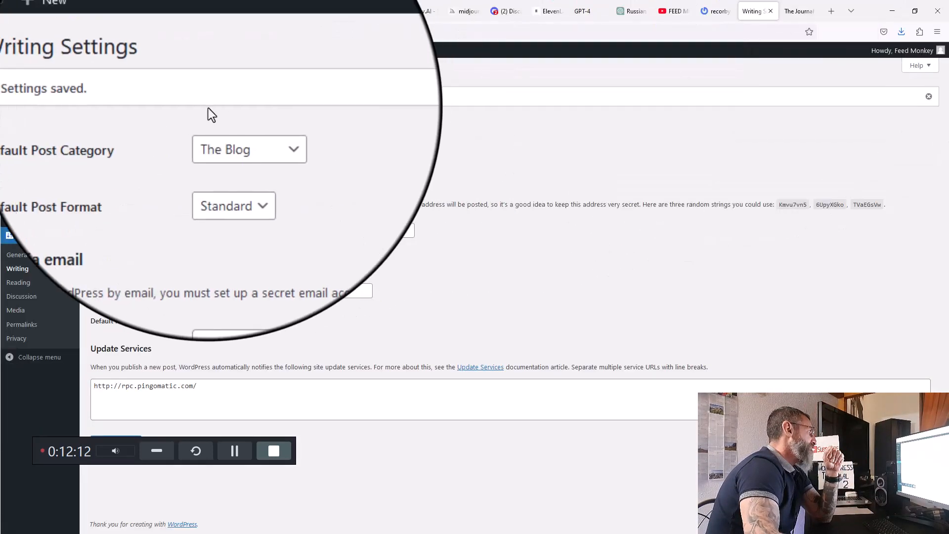
mouse_move(27, 99)
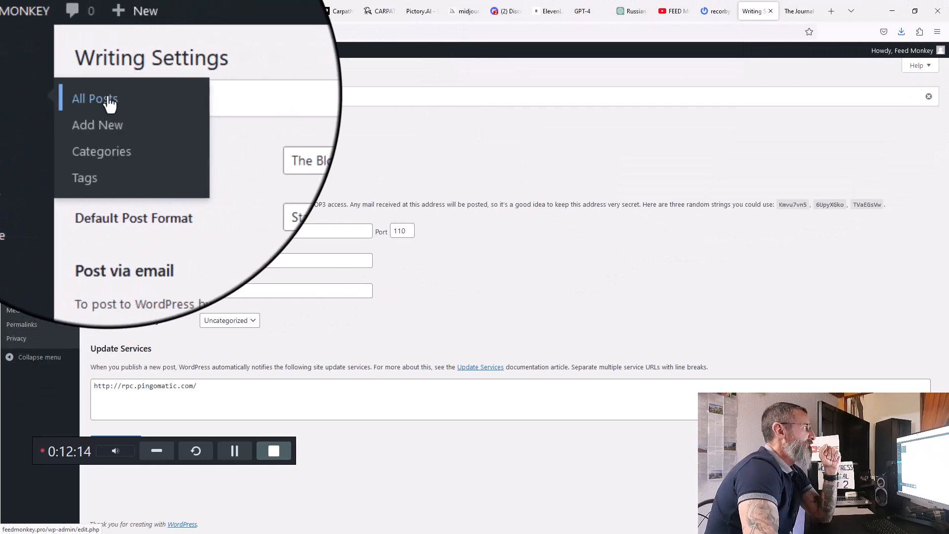
left_click(105, 100)
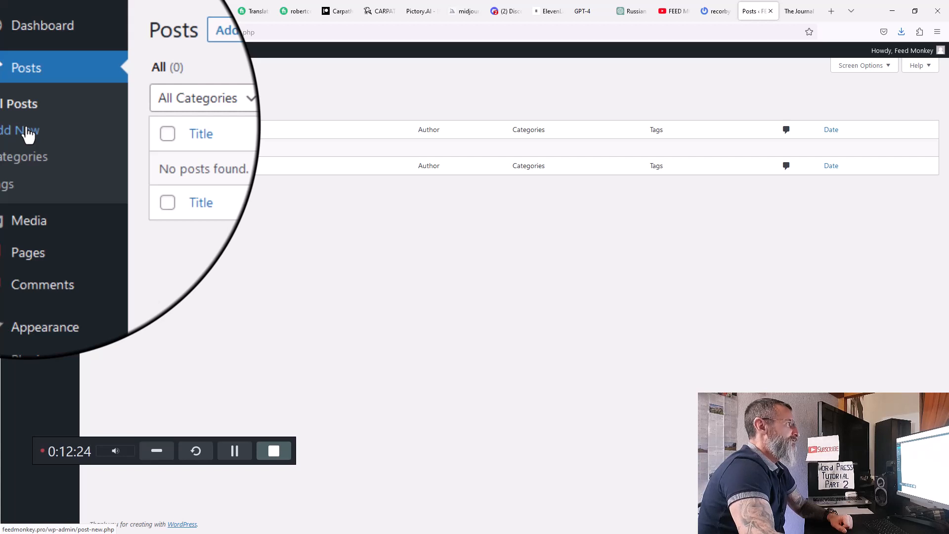
left_click(30, 125)
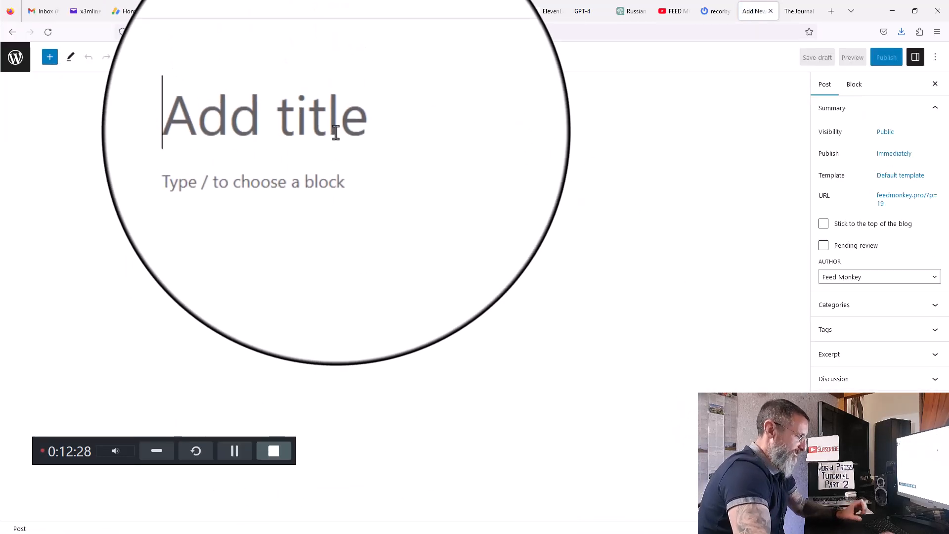
left_click(336, 133)
type("Be")
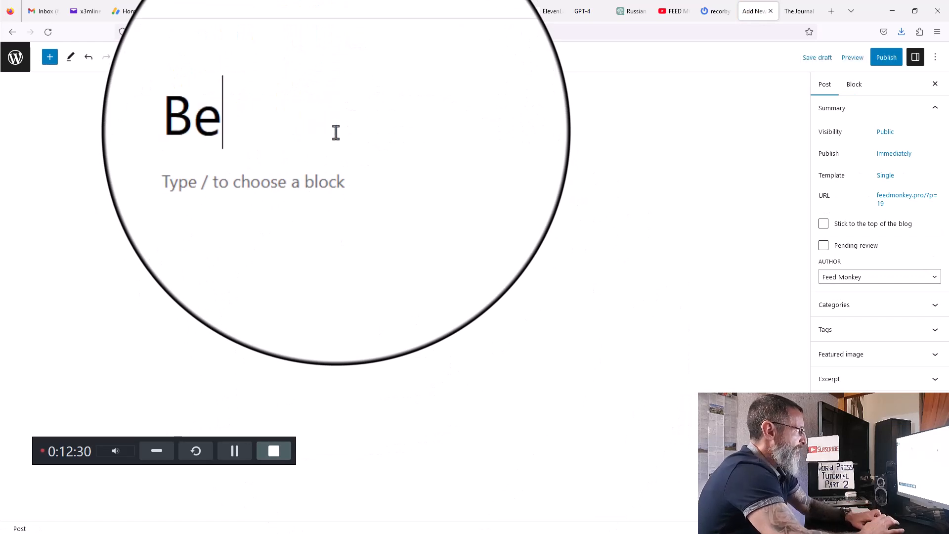
type("ing Cr")
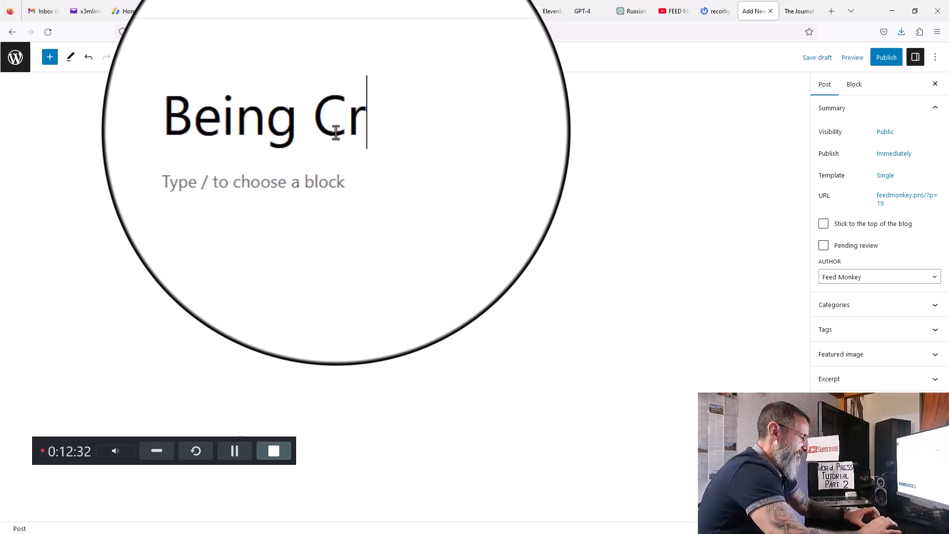
type("azy")
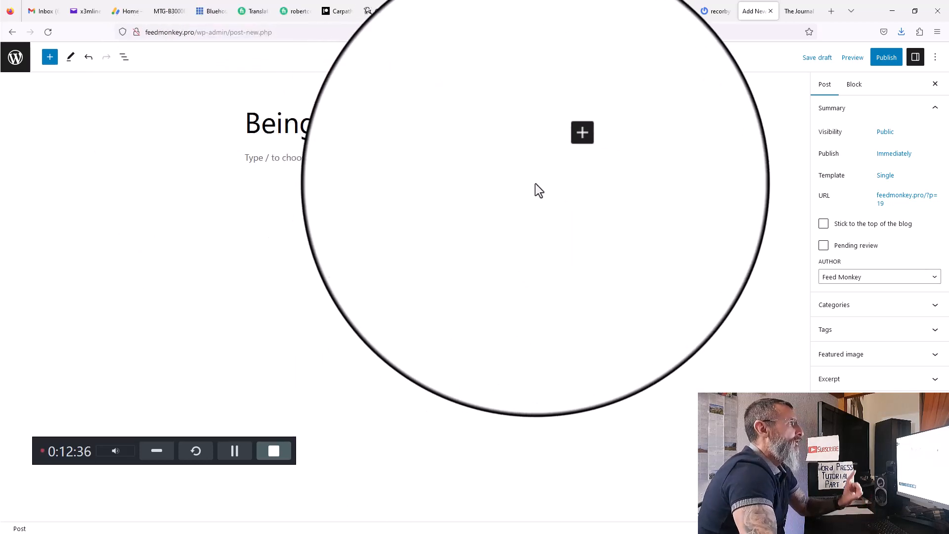
left_click(12, 33)
left_click(483, 313)
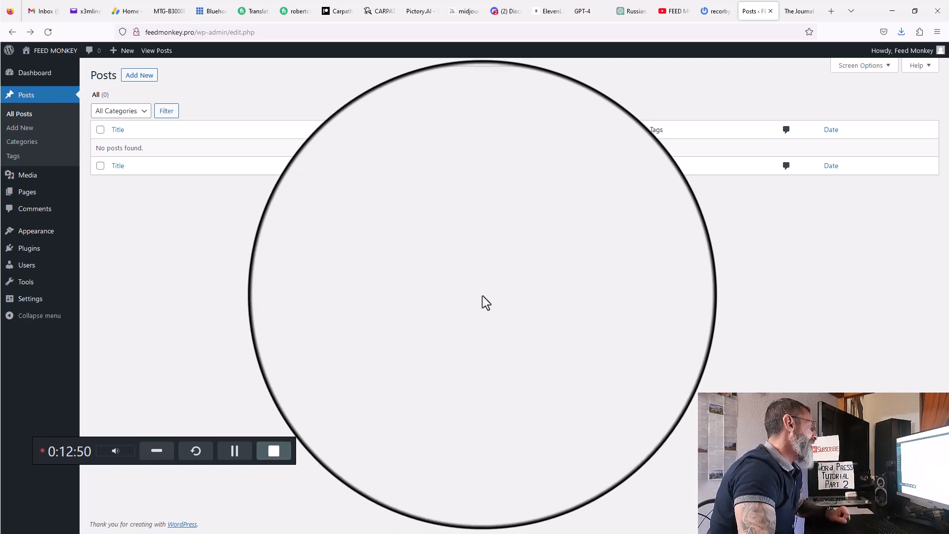
Step: In the user profile, disable the visual editor when writing and update the profile
mouse_move(29, 271)
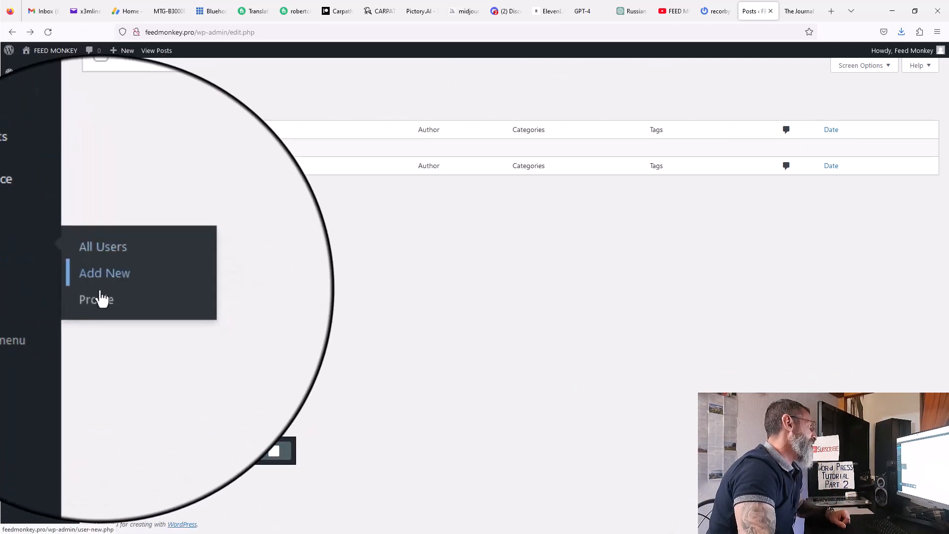
left_click(99, 297)
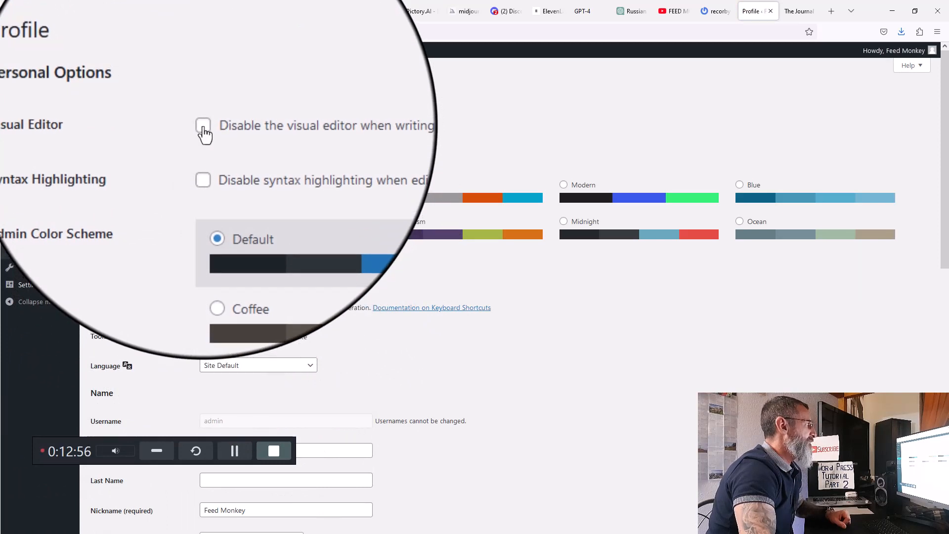
left_click(203, 132)
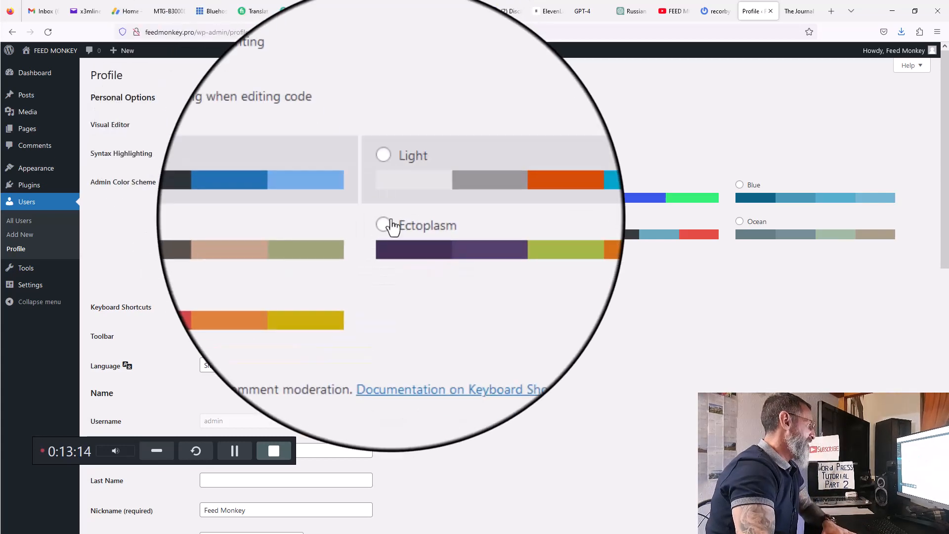
scroll(197, 480, "down", 10)
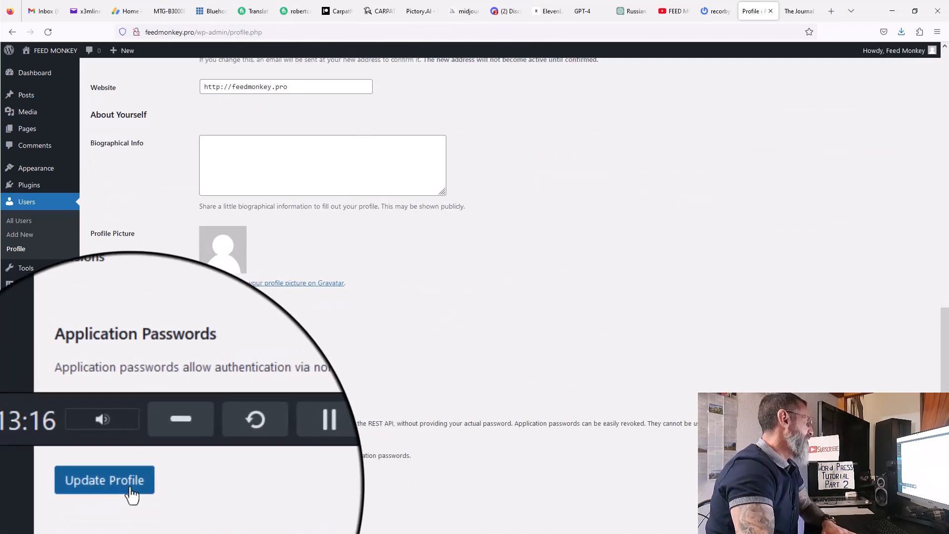
left_click(124, 484)
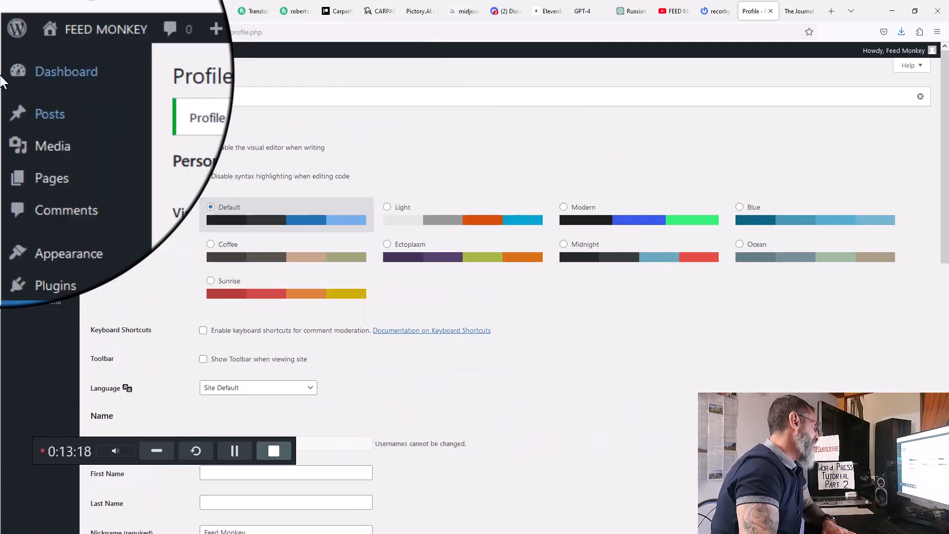
Step: Create a new post titled "The Beginning" and start editing its content area
mouse_move(27, 95)
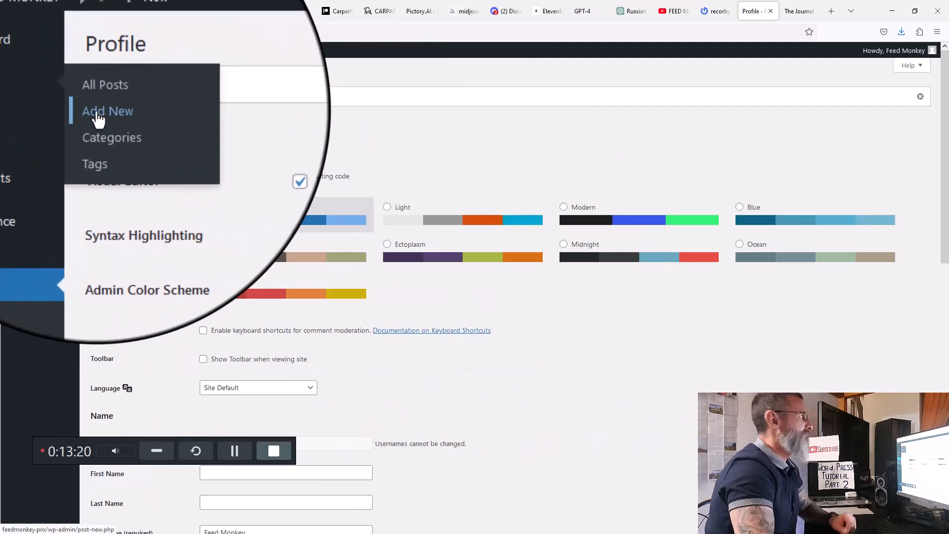
left_click(96, 114)
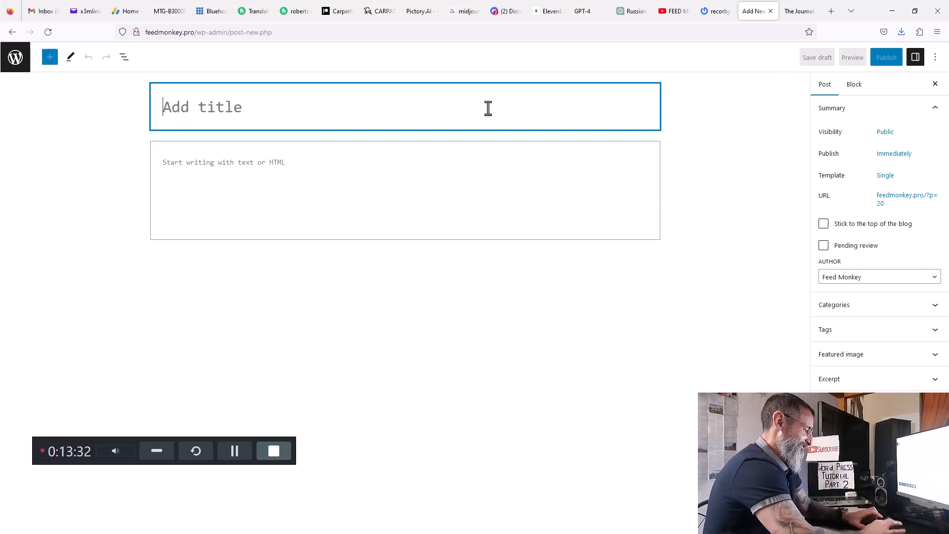
type("The Beginning")
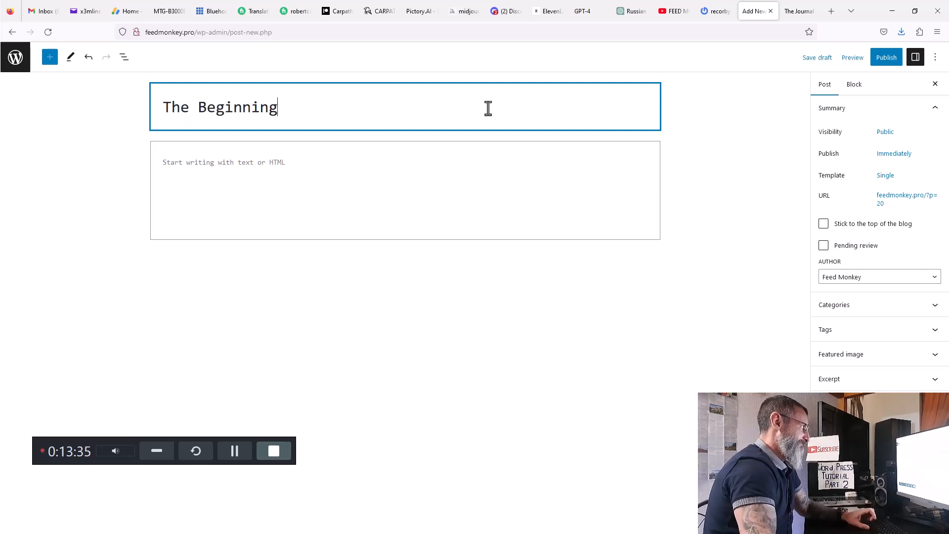
left_click(440, 158)
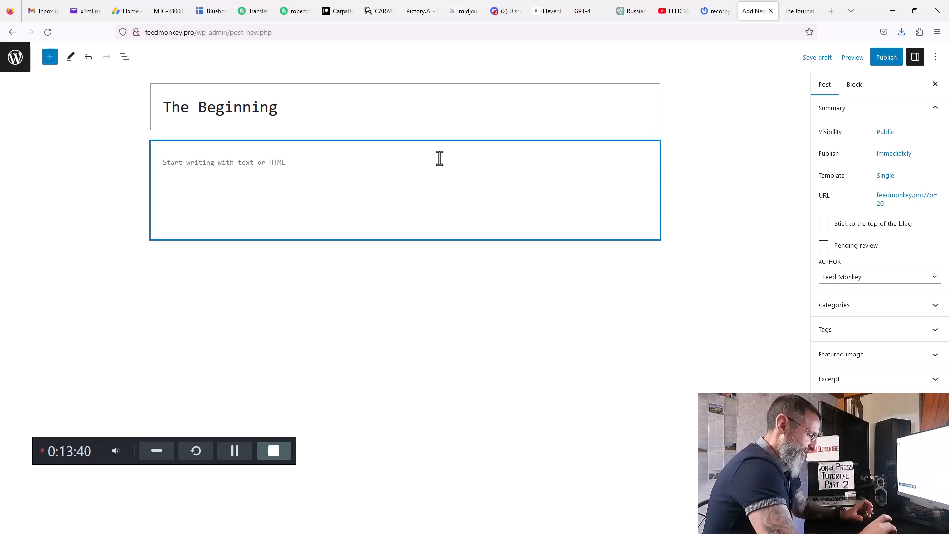
type("<")
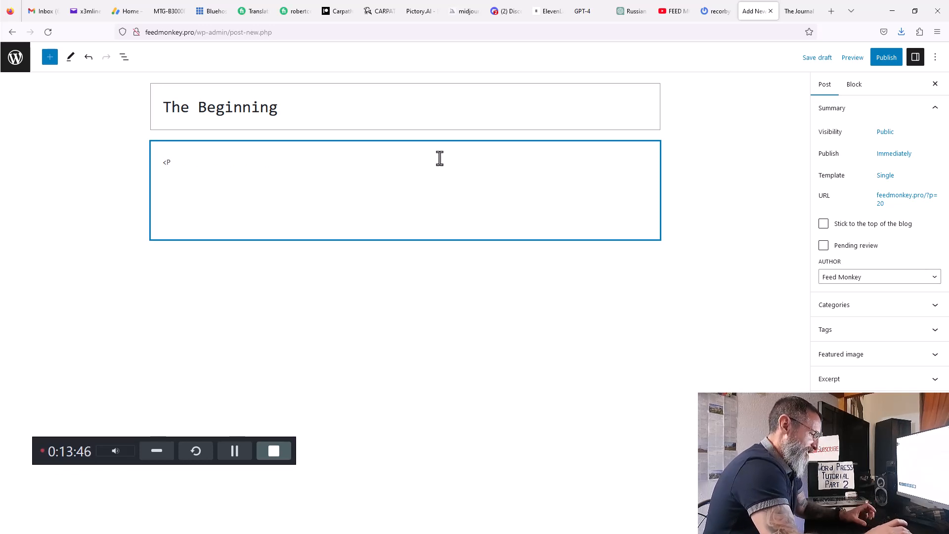
type("P al")
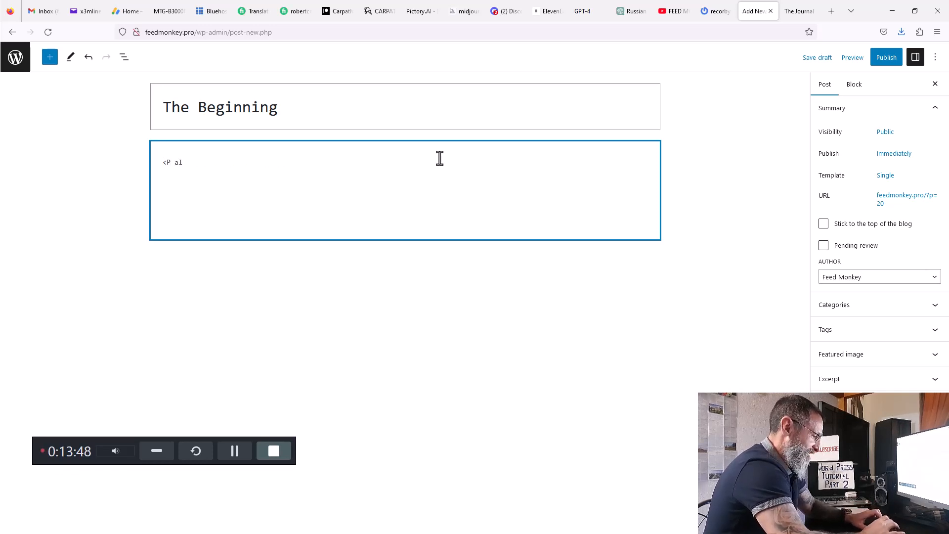
type("ign=\"j")
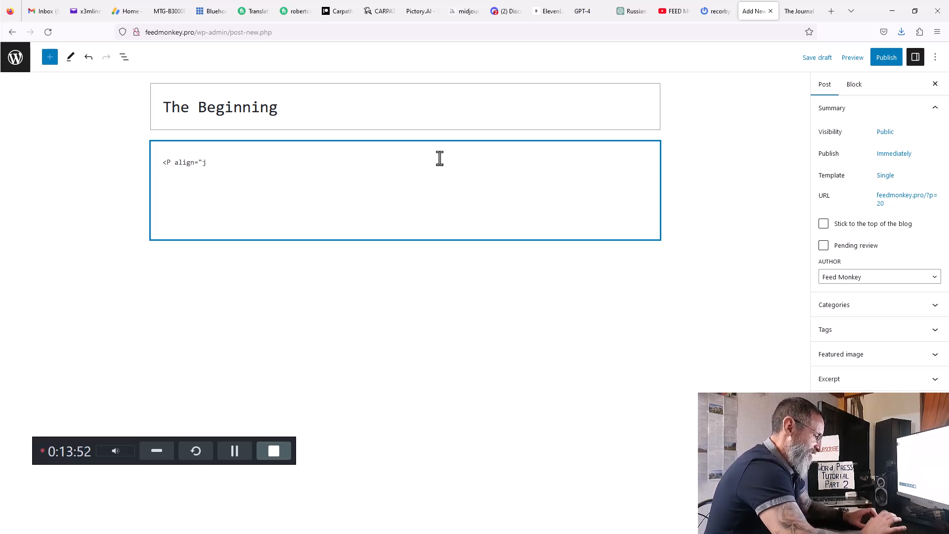
type("ustify")
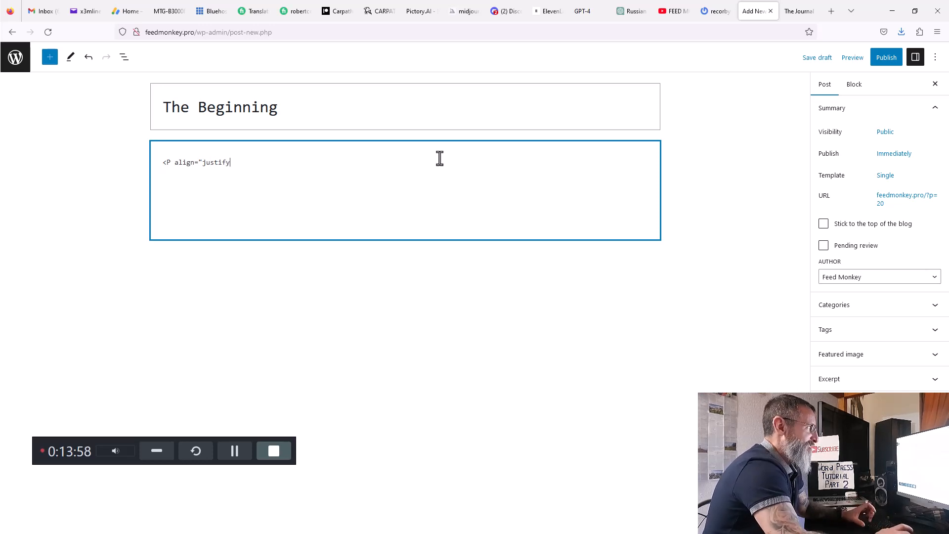
key("BackSpace")
key("BackSpace")
key("BackSpace")
key("BackSpace")
key("BackSpace")
key("BackSpace")
key("BackSpace")
key("BackSpace")
key("BackSpace")
key("BackSpace")
key("BackSpace")
key("BackSpace")
key("BackSpace")
key("BackSpace")
key("BackSpace")
key("BackSpace")
key("BackSpace")
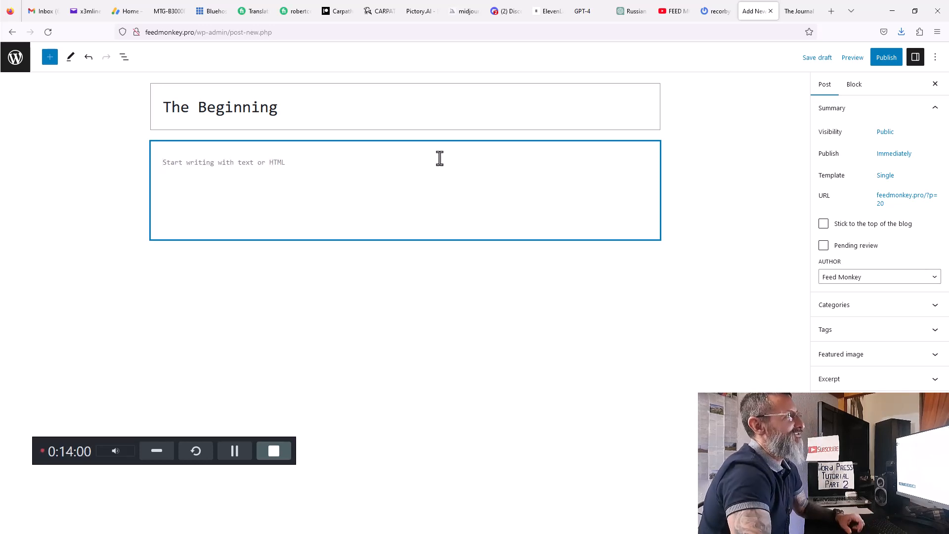
Step: View the Home page on the live site and return to the post being edited
left_click(803, 11)
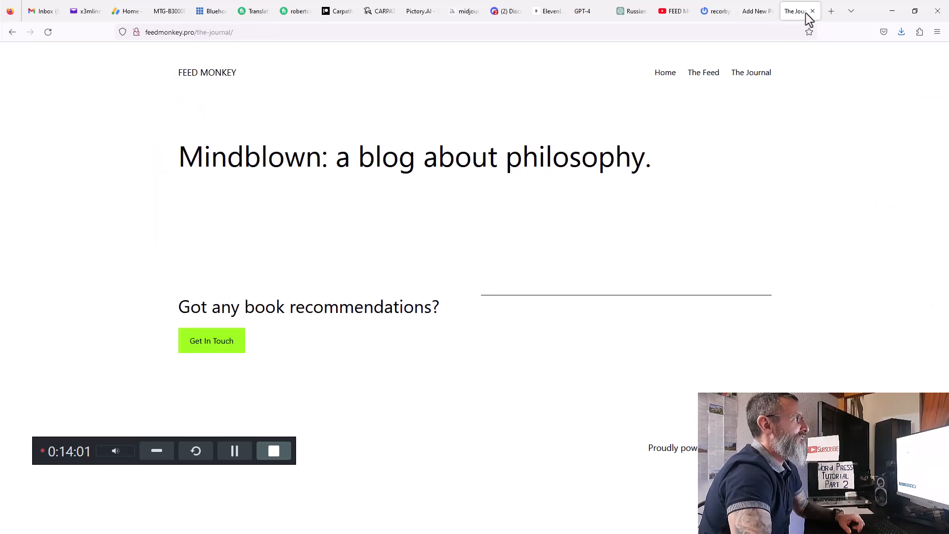
left_click(666, 73)
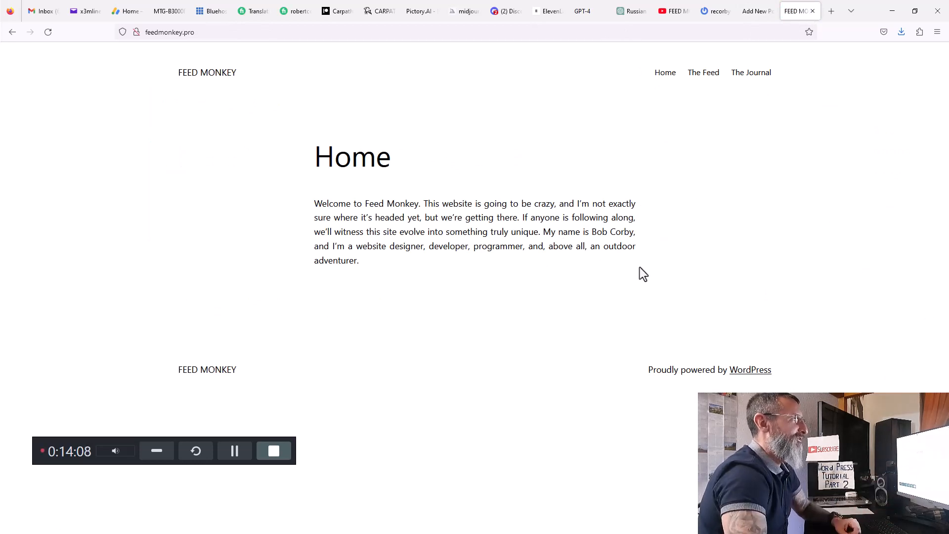
left_click(758, 16)
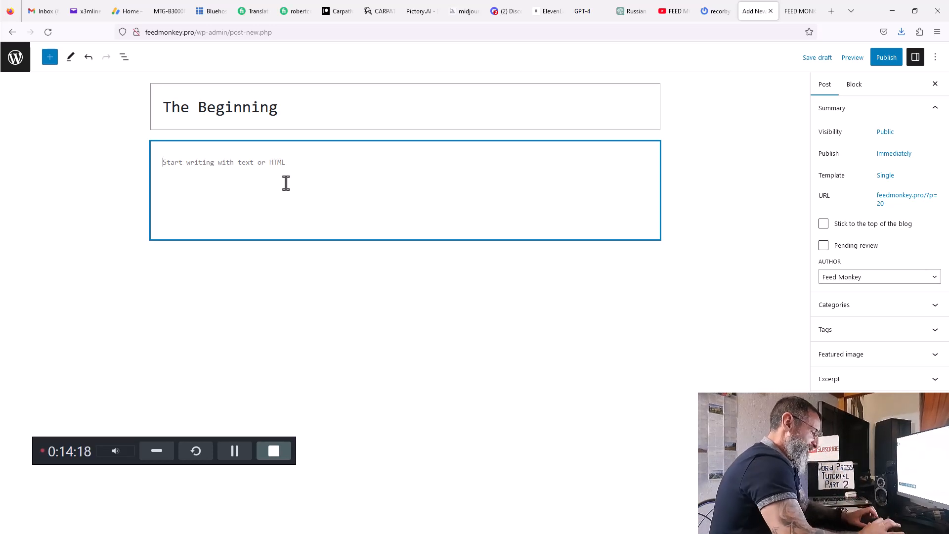
Step: Write "This is new journey of the Feed Monkey" as the opening of the post content
type("This ")
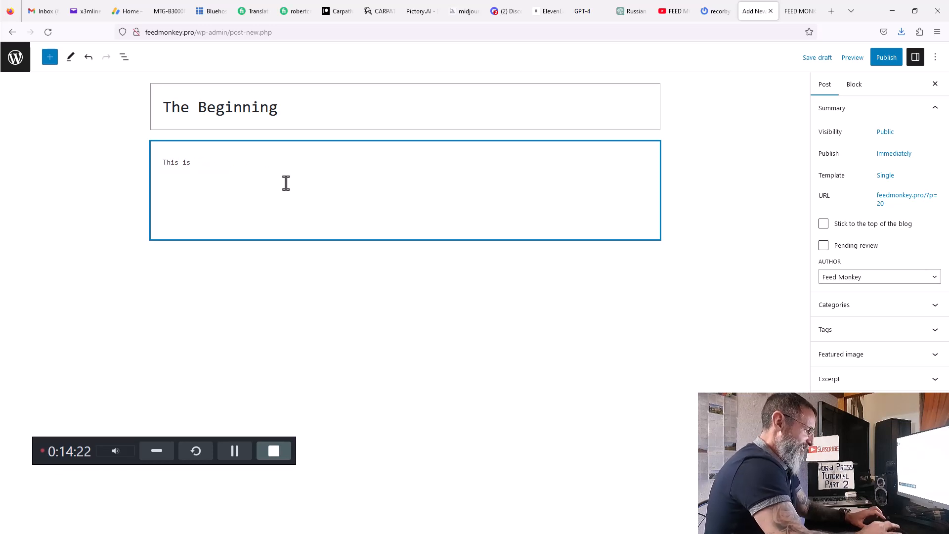
type("is new h")
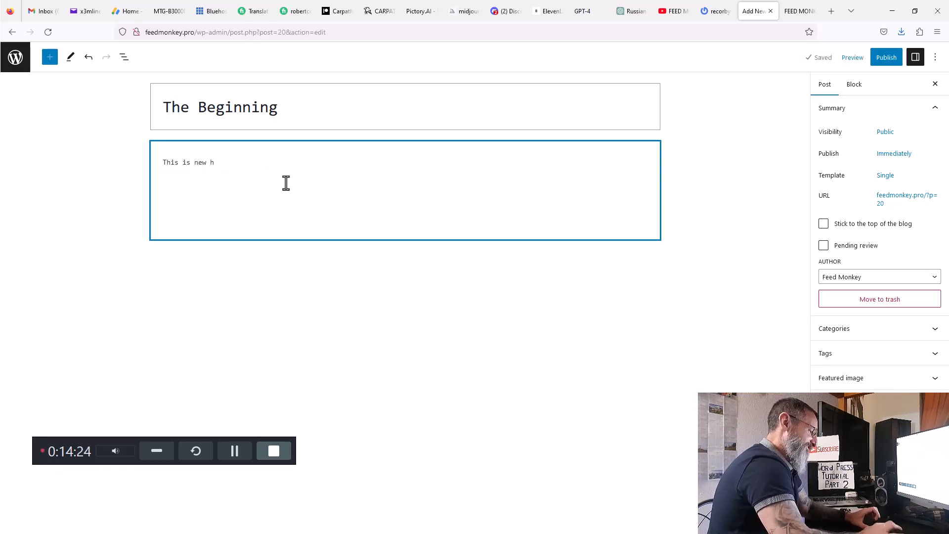
key("BackSpace")
type("jou")
key("BackSpace")
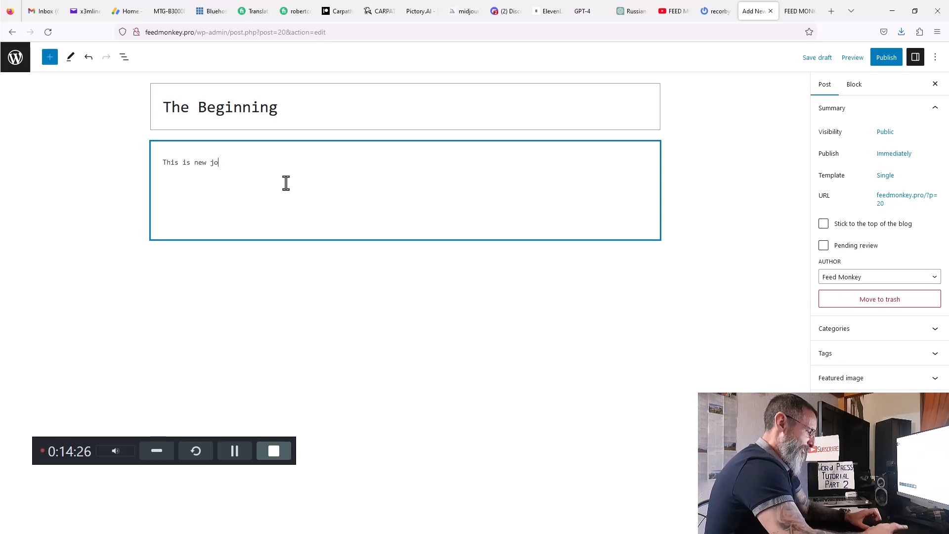
type("uney f")
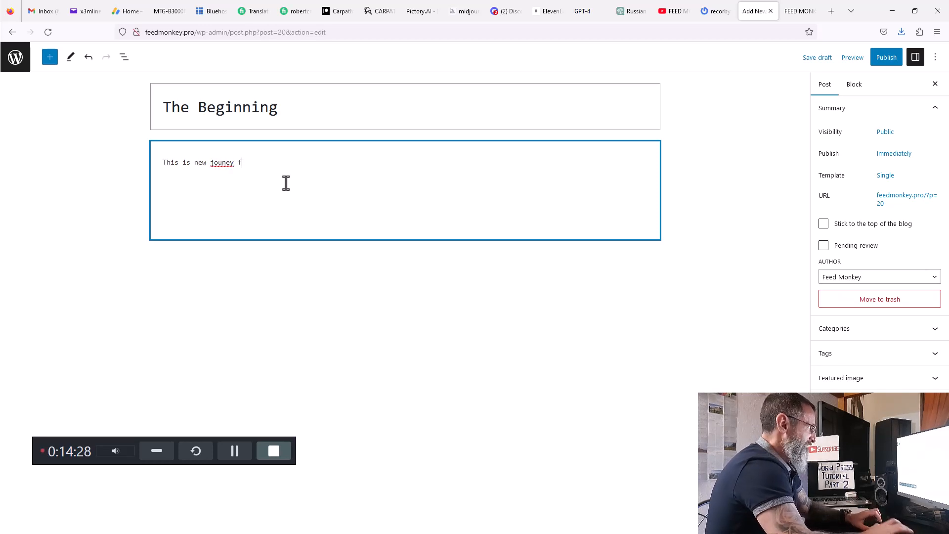
key("BackSpace")
key("BackSpace")
key("BackSpace")
key("BackSpace")
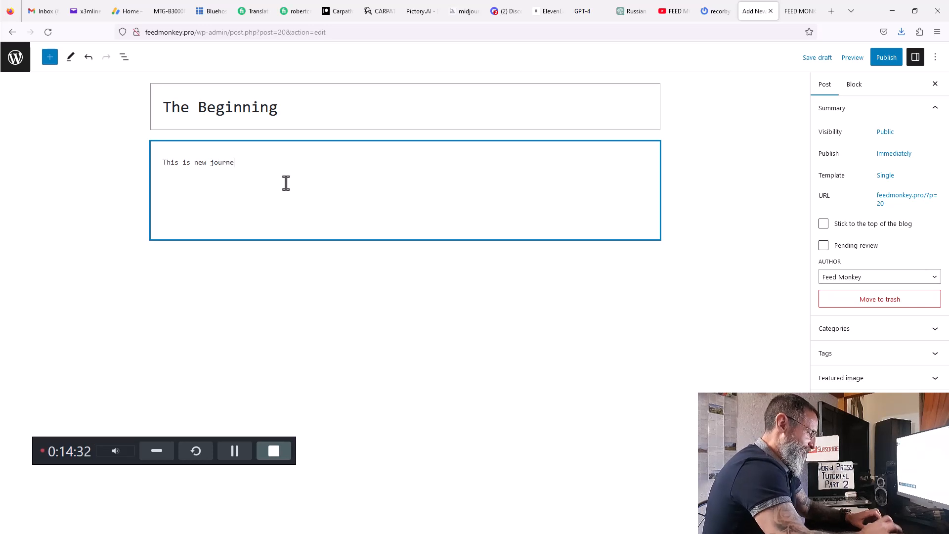
type("Fee")
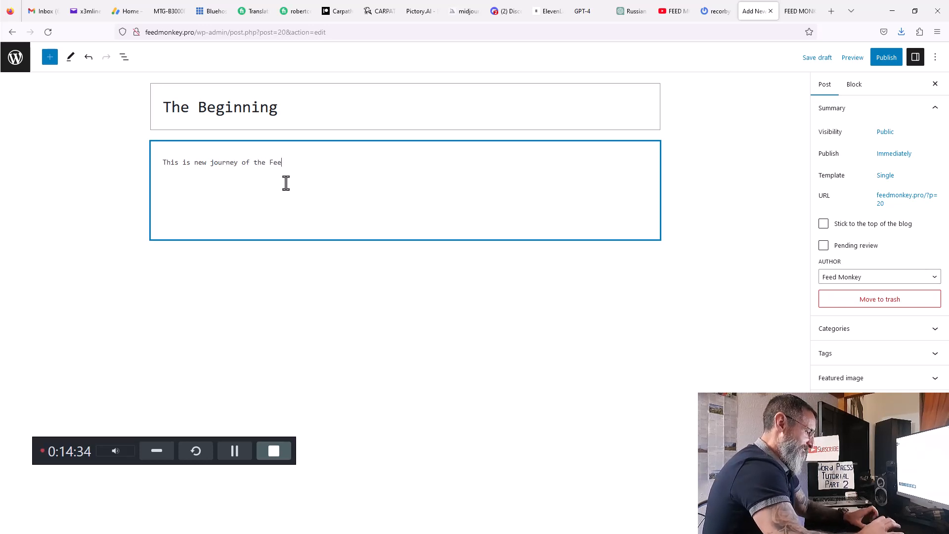
type("d Monke")
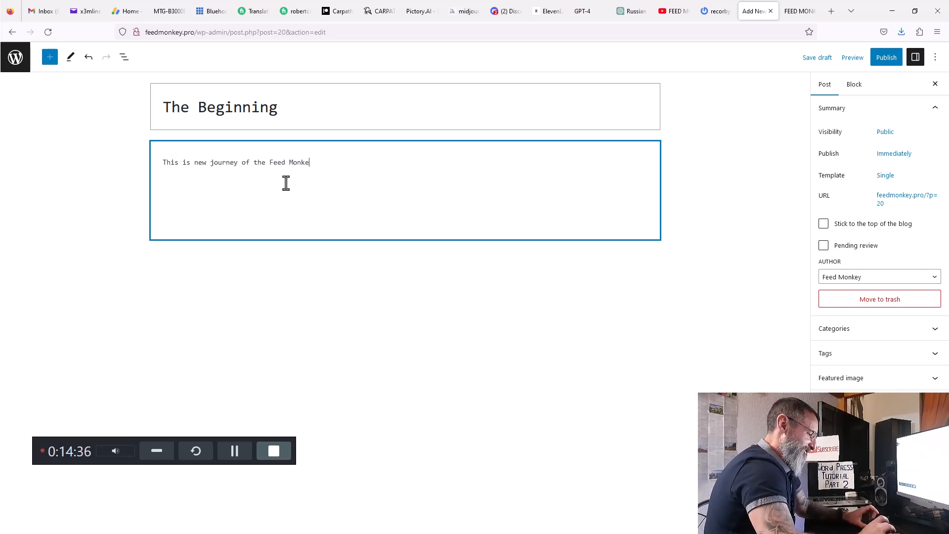
Step: End the opening sentence with a period and continue the post content with "From the Cascades to the Carpathians"
type("y. Fro")
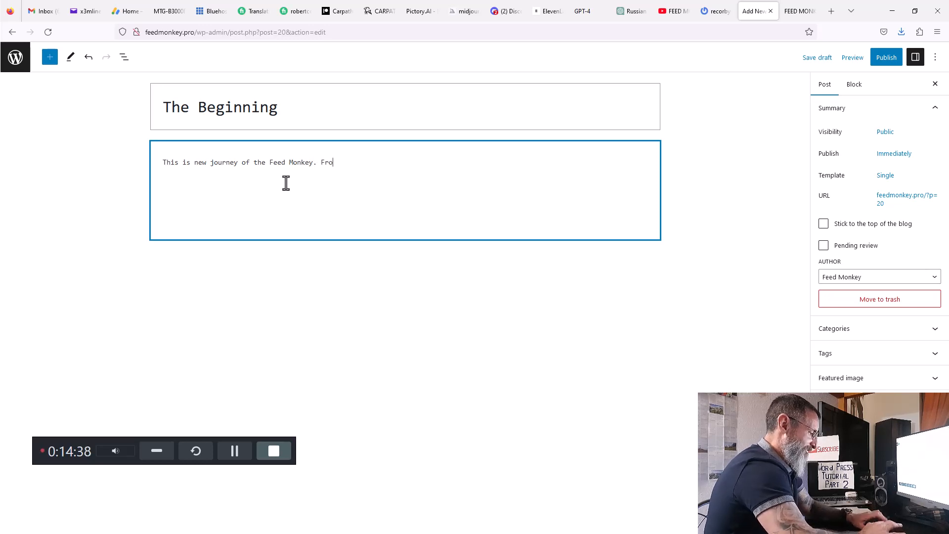
type("m the Carpat")
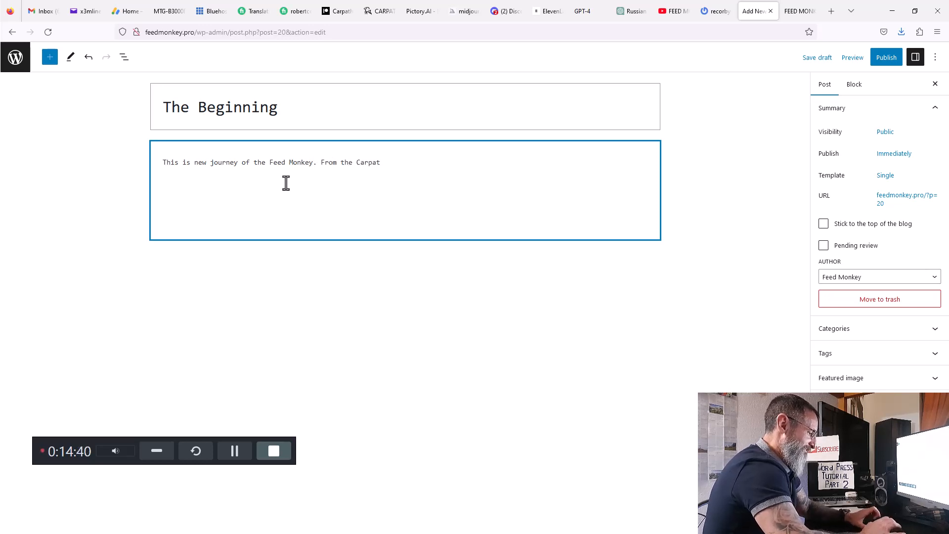
type("hians to the")
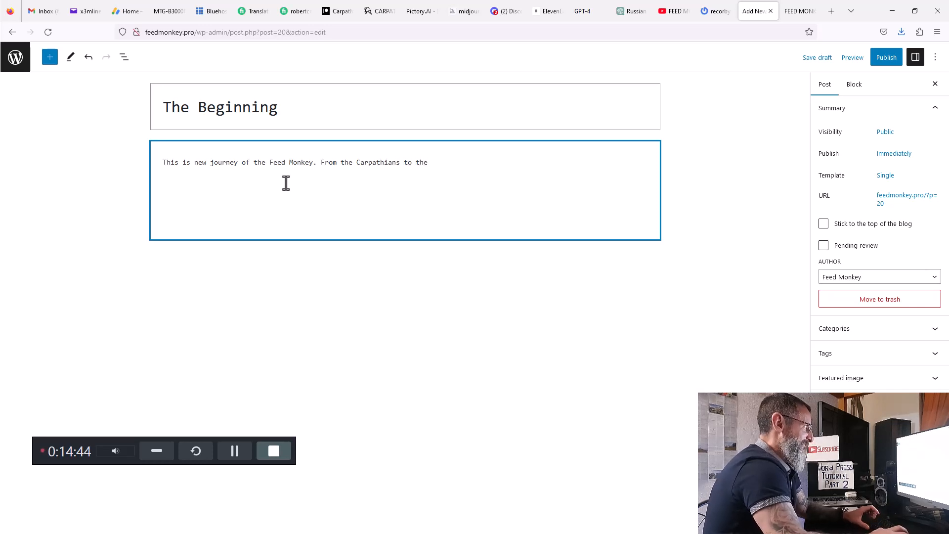
key("BackSpace")
key("BackSpace")
key("BackSpace")
key("BackSpace")
key("BackSpace")
key("BackSpace")
key("BackSpace")
key("BackSpace")
key("BackSpace")
key("BackSpace")
key("BackSpace")
key("BackSpace")
key("BackSpace")
key("BackSpace")
key("BackSpace")
key("BackSpace")
key("BackSpace")
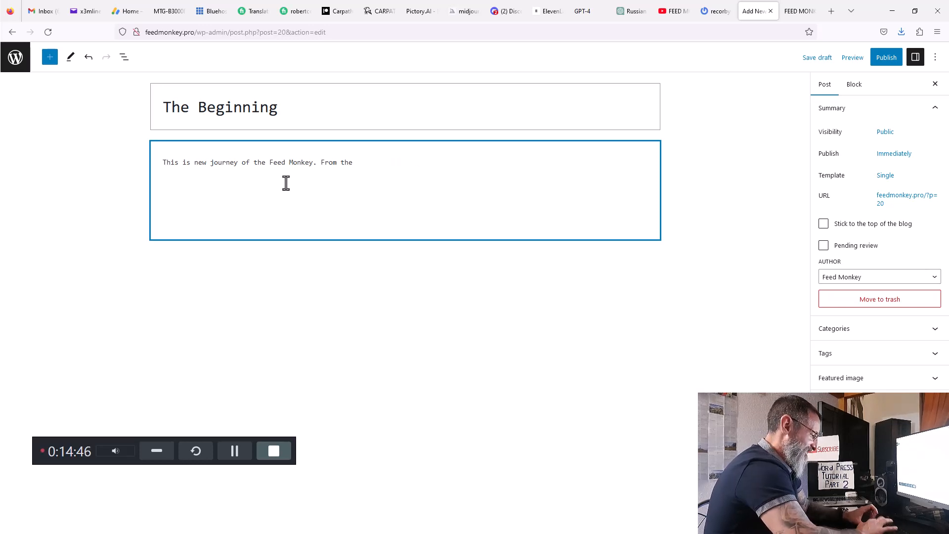
type("Cascades to")
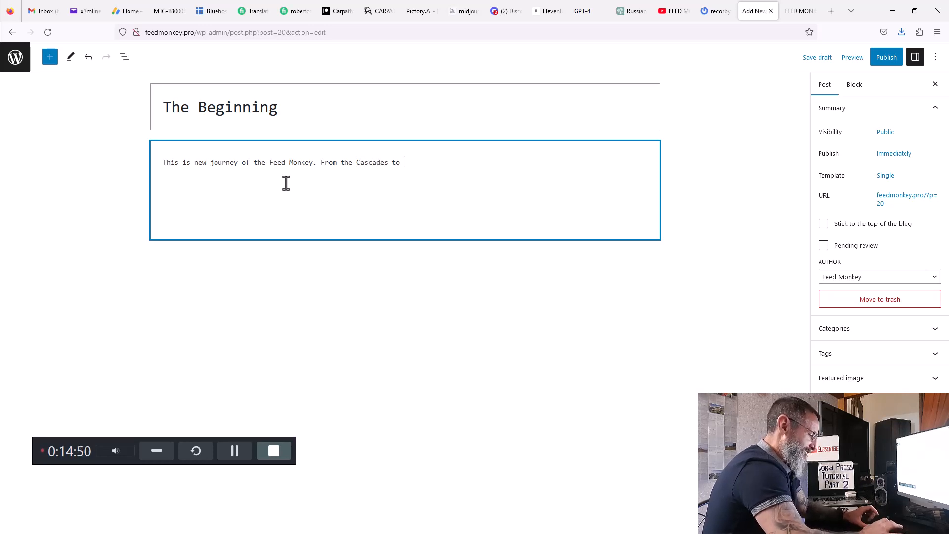
type(" the")
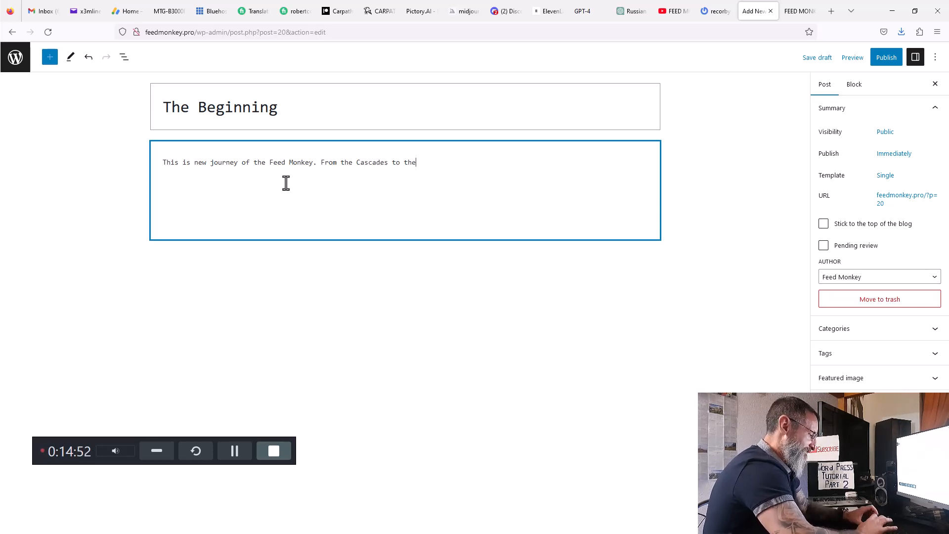
type(" Carap")
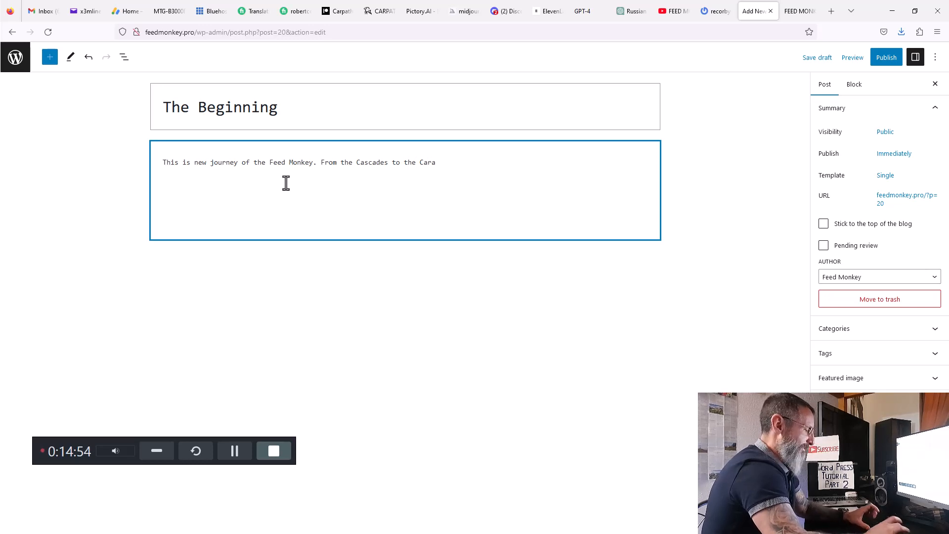
key("BackSpace")
type("pathians")
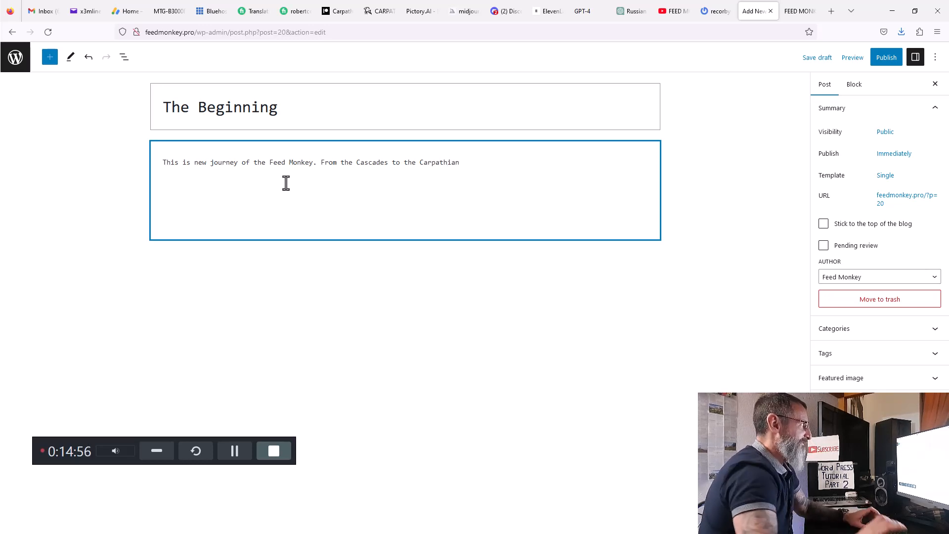
Step: Capitalize "The" before Cascades and Carpathians, and finish the sentence with "and now to a new journey online."
left_click(343, 163)
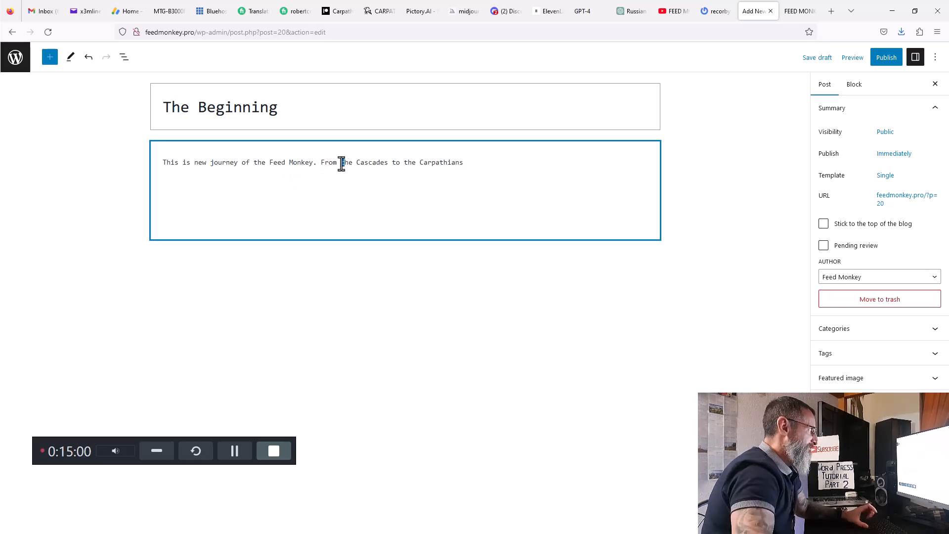
key("BackSpace")
type("T")
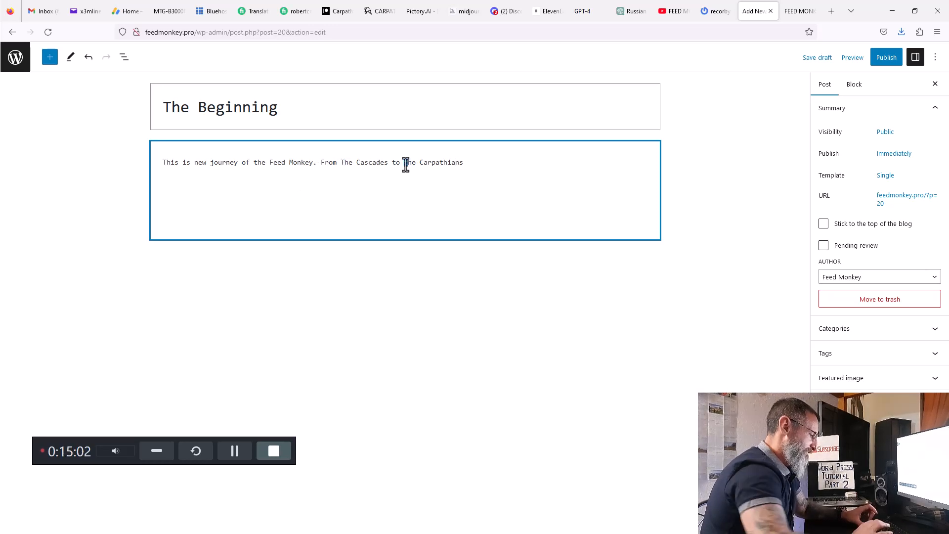
left_click(492, 169)
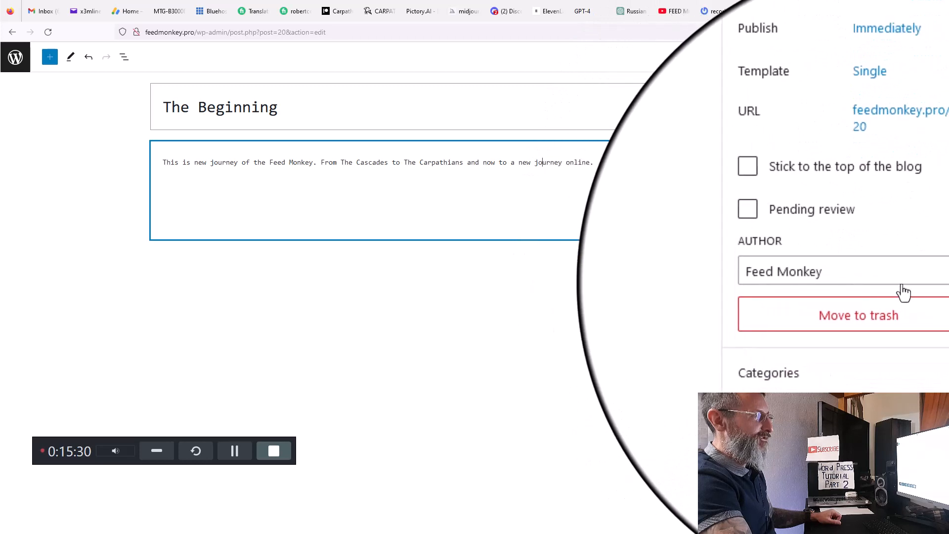
Step: Assign the post to The Blog category and enter "Feed Monkey" as a new tag
left_click(929, 330)
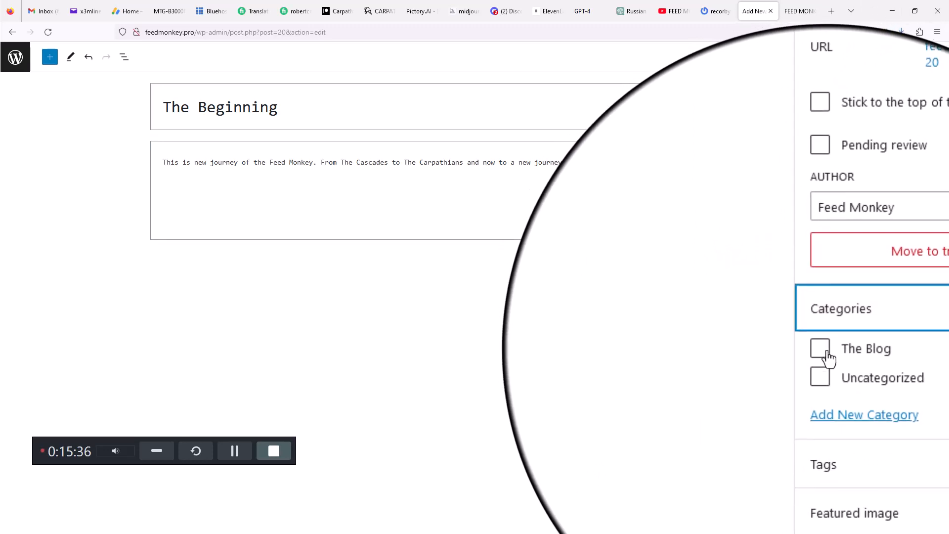
left_click(824, 353)
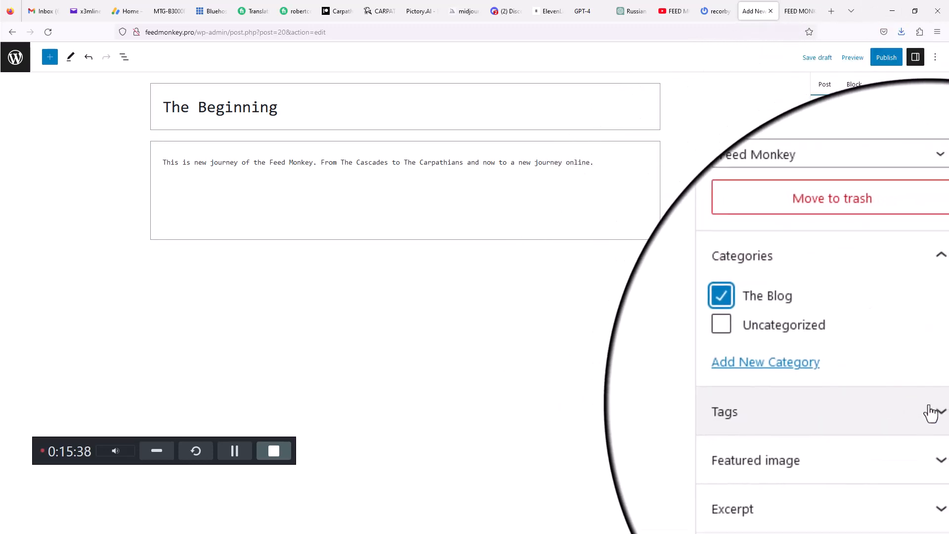
left_click(935, 414)
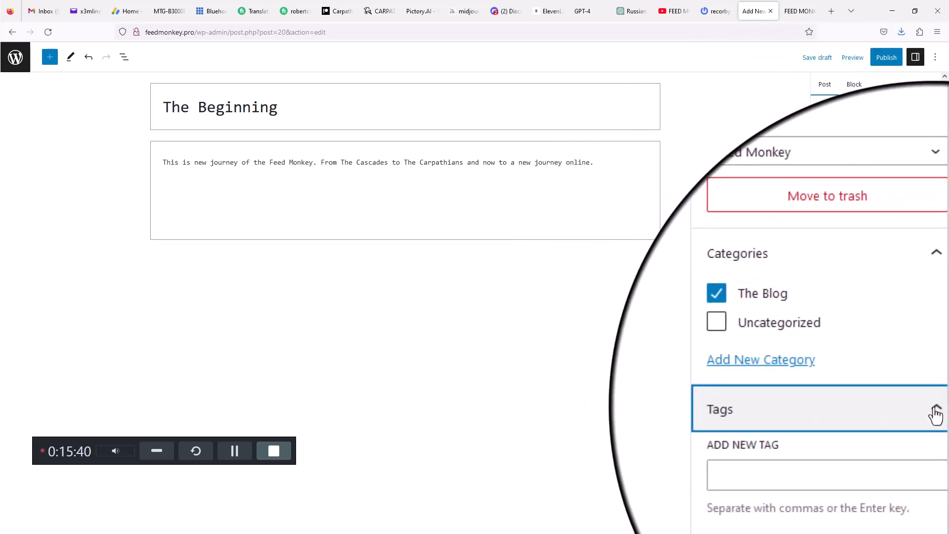
left_click(884, 445)
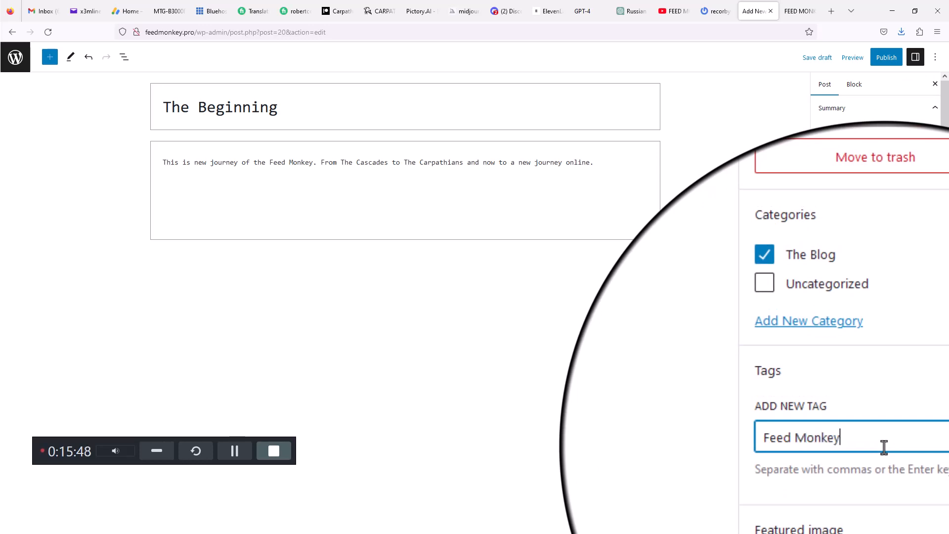
Step: Publish the post The Beginning immediately with public visibility
scroll(884, 447, "down", 1)
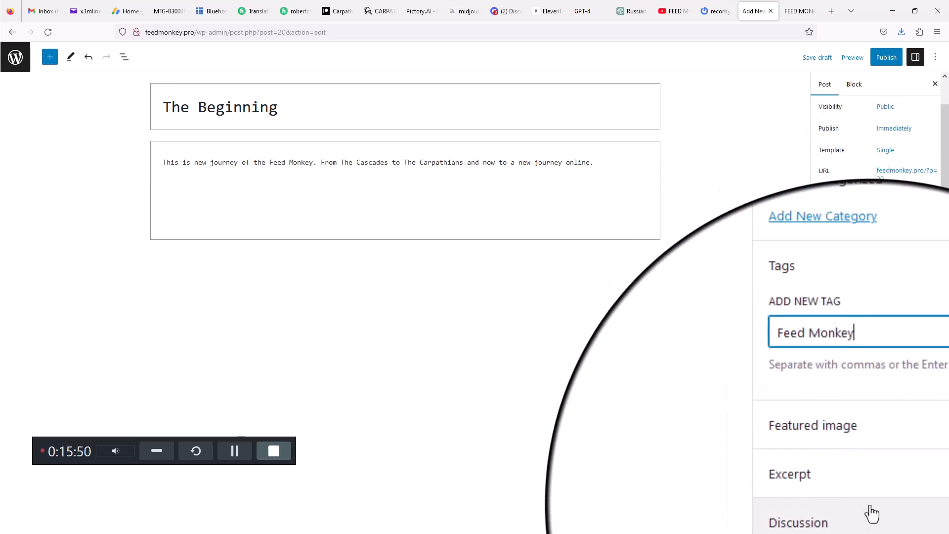
scroll(861, 297, "up", 1)
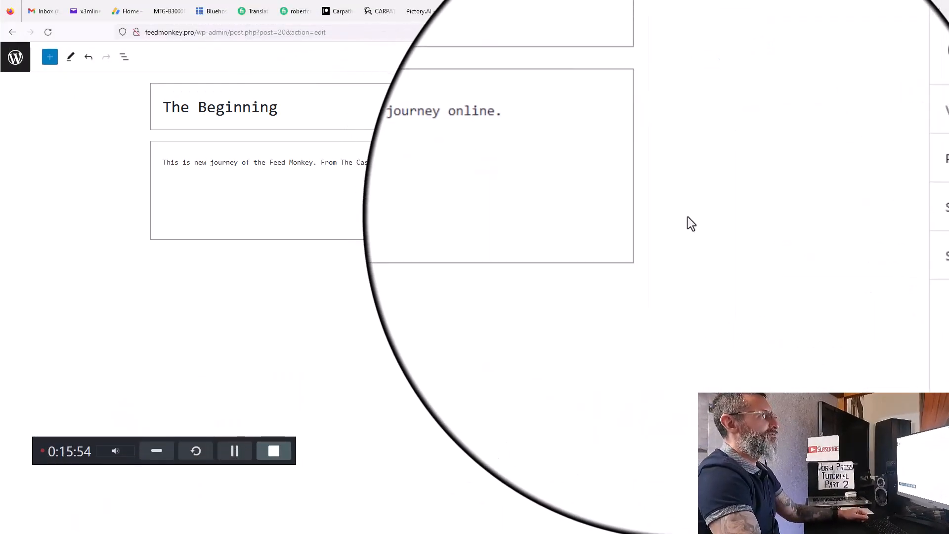
left_click(895, 57)
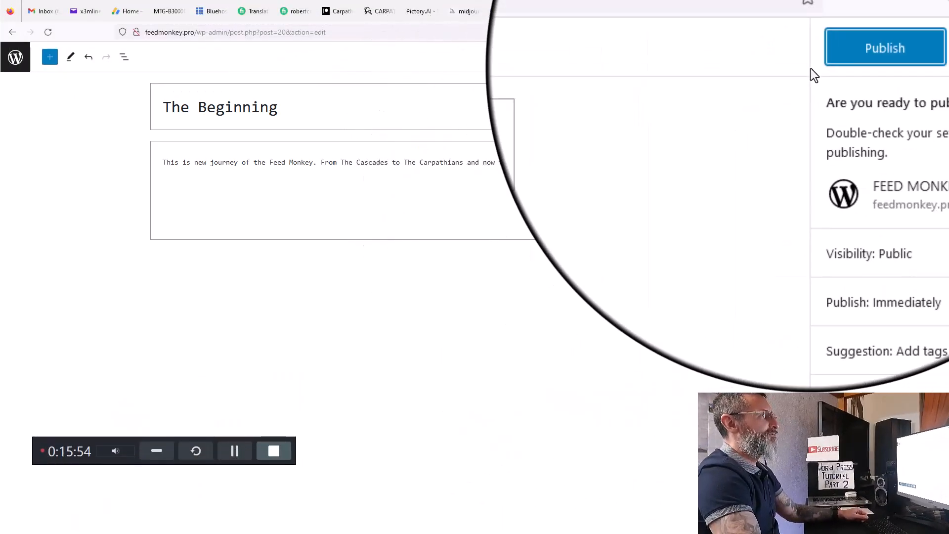
left_click(831, 54)
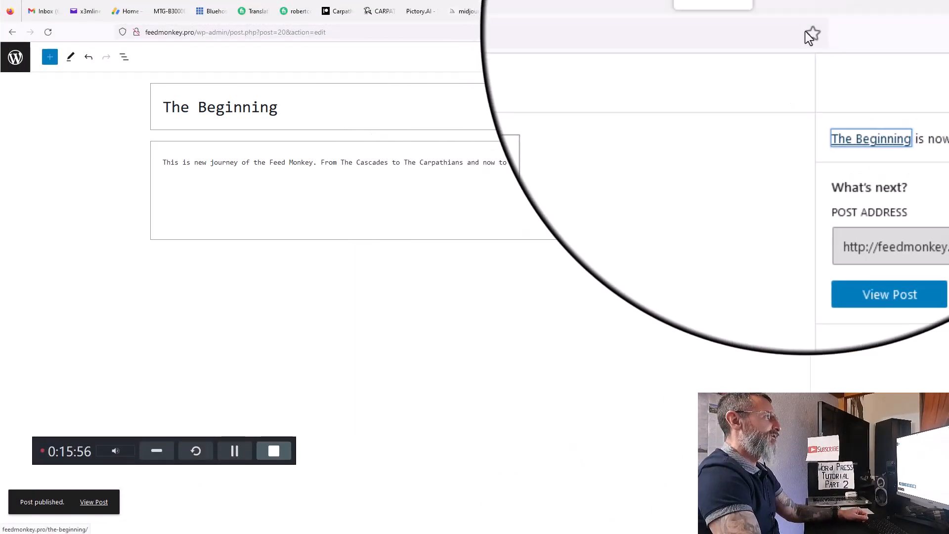
Step: Check The Journal page on the live site for the published post The Beginning
left_click(801, 11)
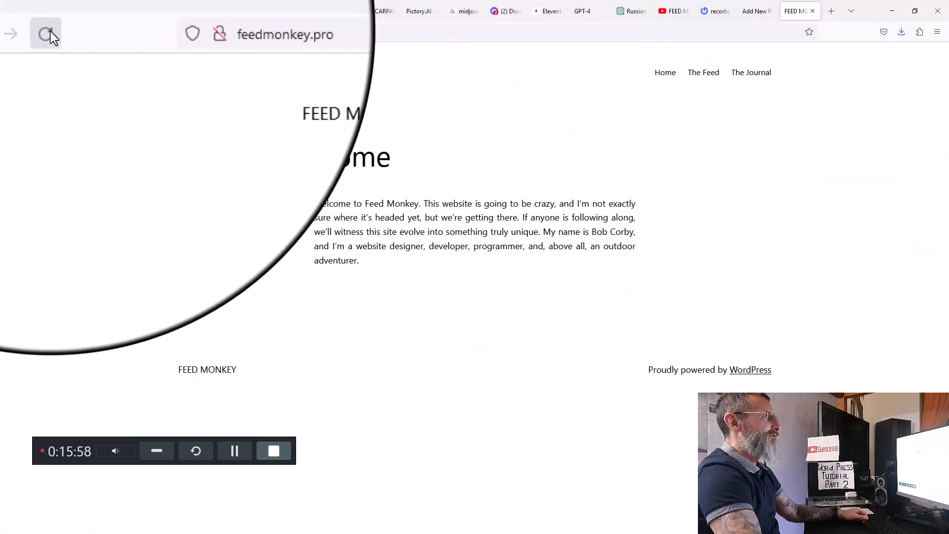
left_click(752, 80)
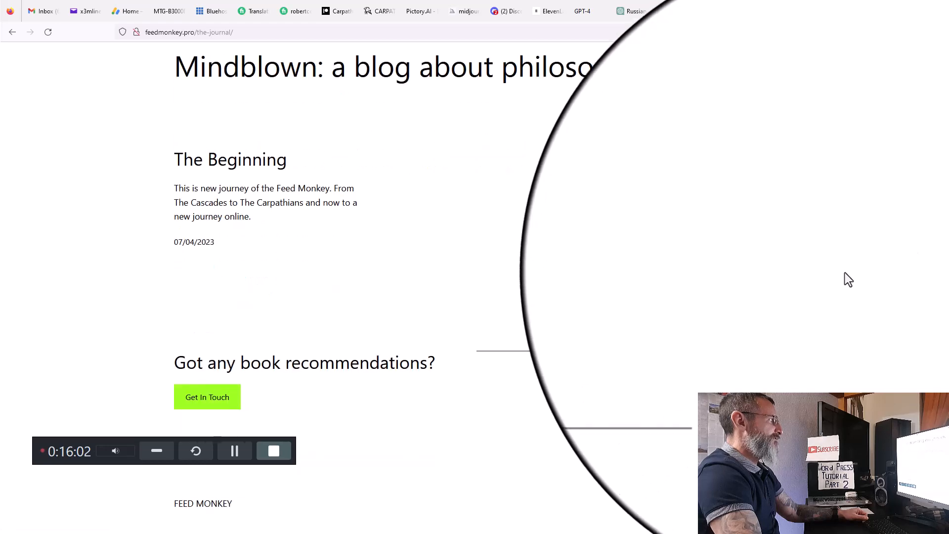
scroll(839, 299, "up", 2)
scroll(820, 307, "down", 2)
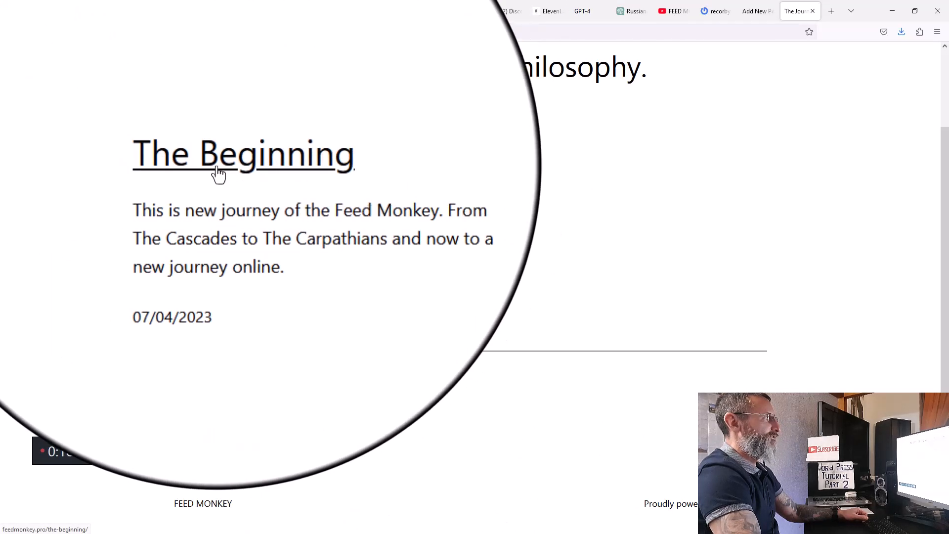
scroll(238, 249, "up", 2)
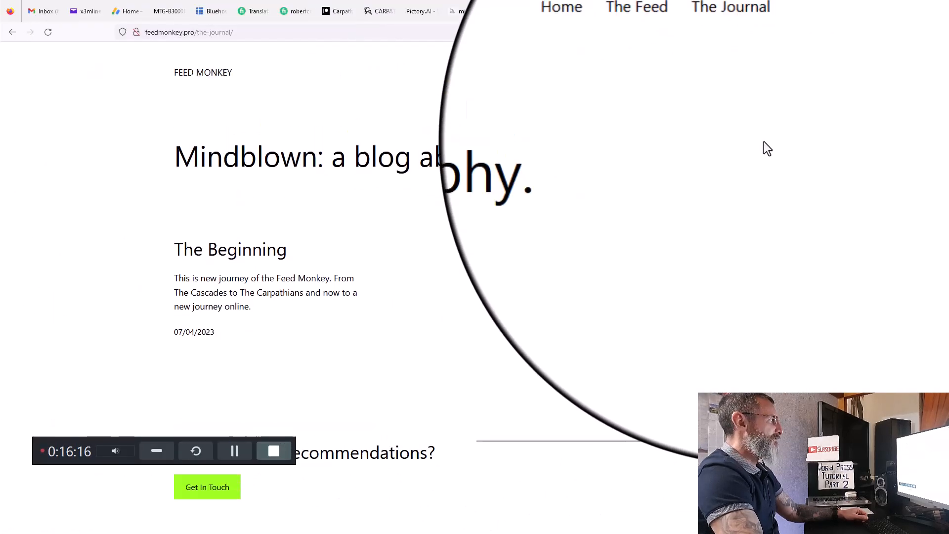
scroll(763, 148, "down", 2)
scroll(726, 178, "up", 2)
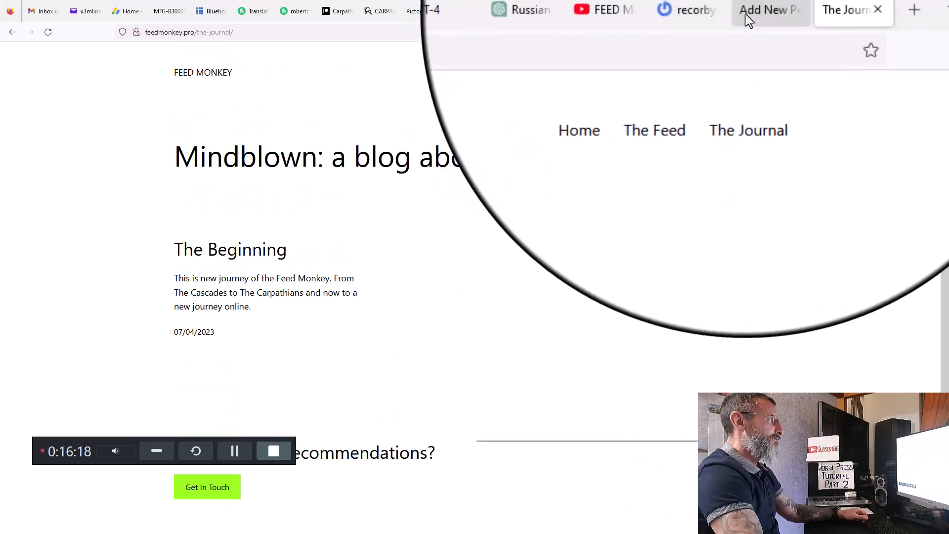
Step: Return from the post editor to the admin Profile page, recheck The Journal on the live site, and look over the profile settings
left_click(756, 11)
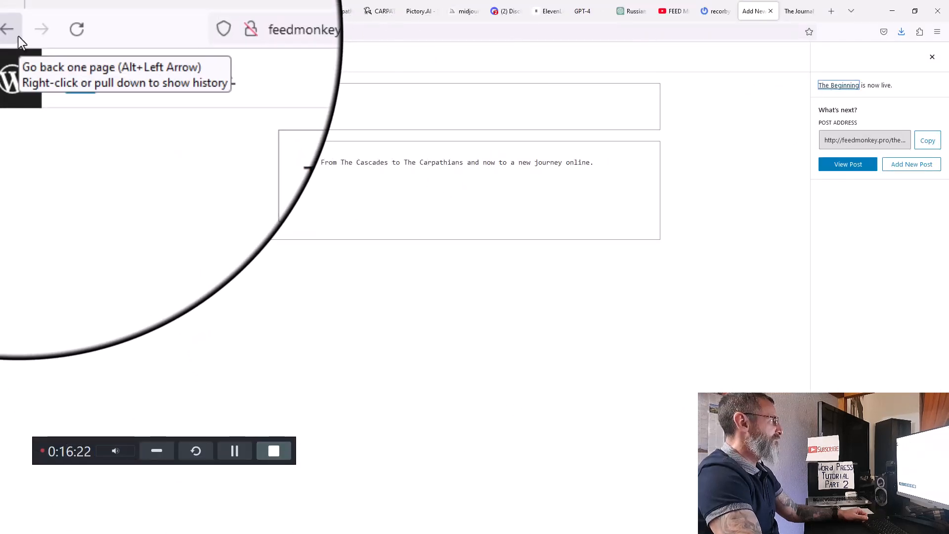
left_click(12, 32)
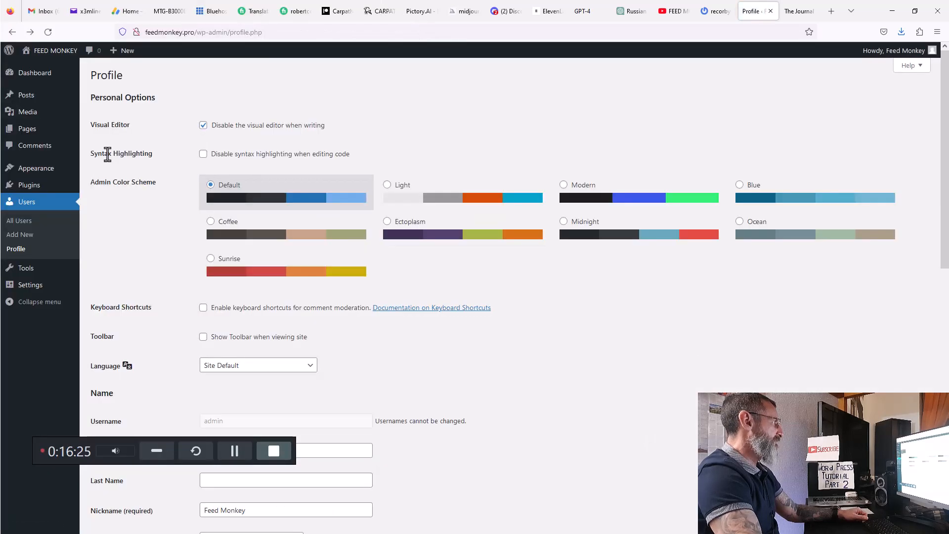
mouse_move(25, 133)
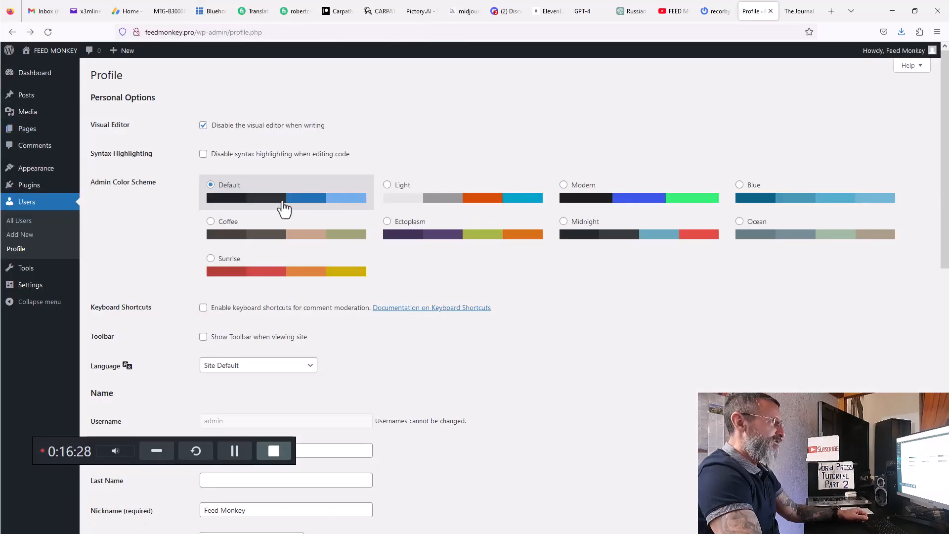
left_click(799, 11)
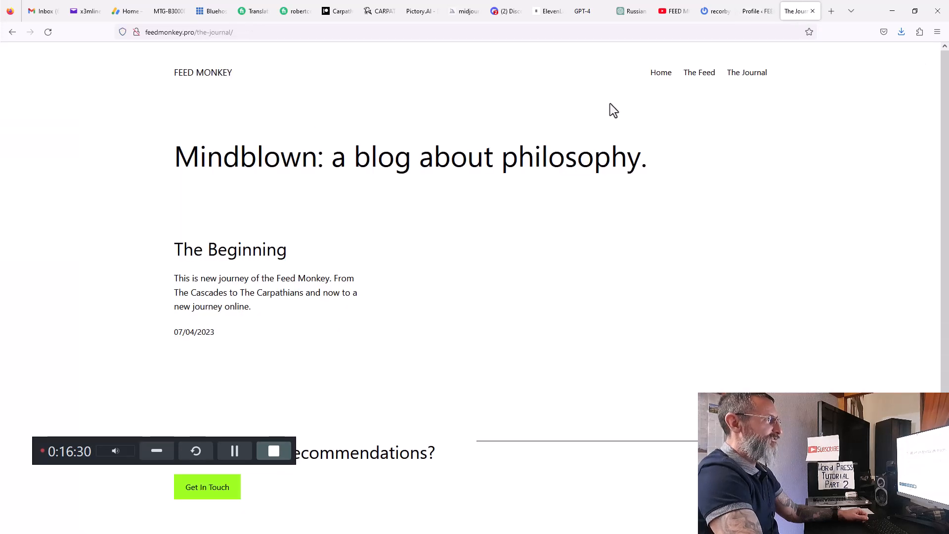
left_click(751, 11)
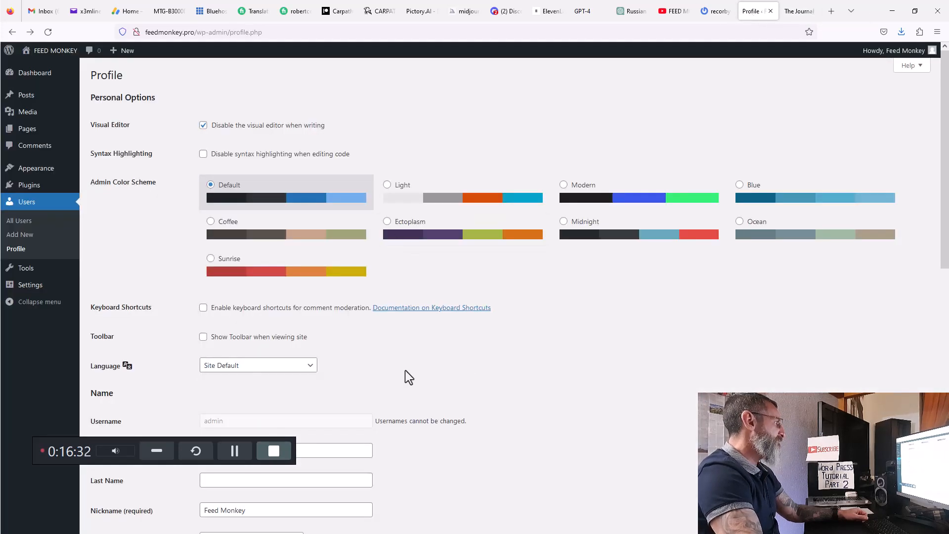
scroll(494, 375, "down", 3)
scroll(544, 385, "down", 4)
scroll(643, 371, "up", 4)
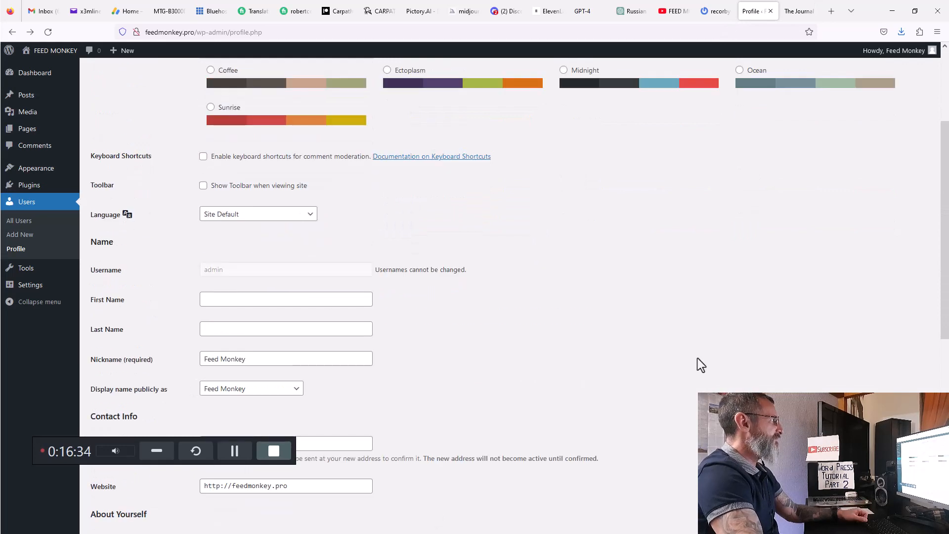
scroll(701, 365, "up", 3)
mouse_move(51, 75)
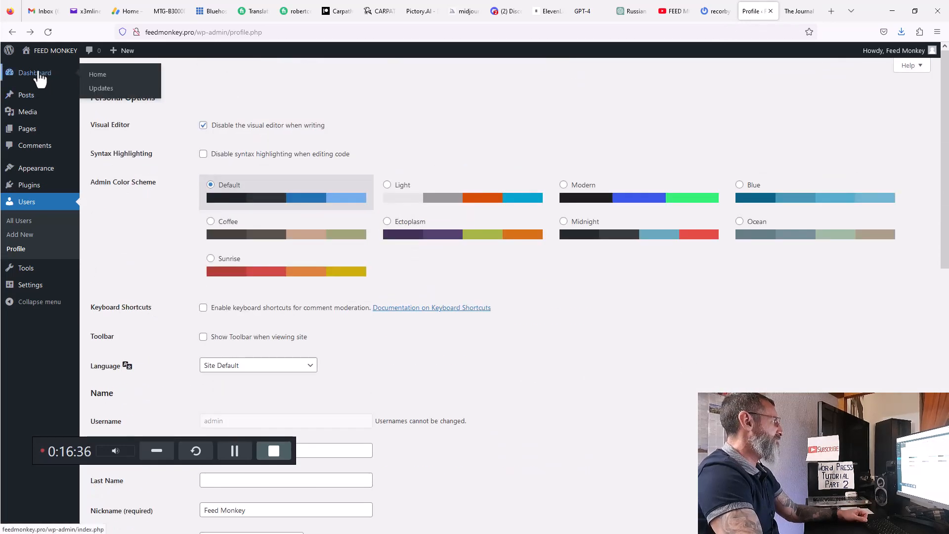